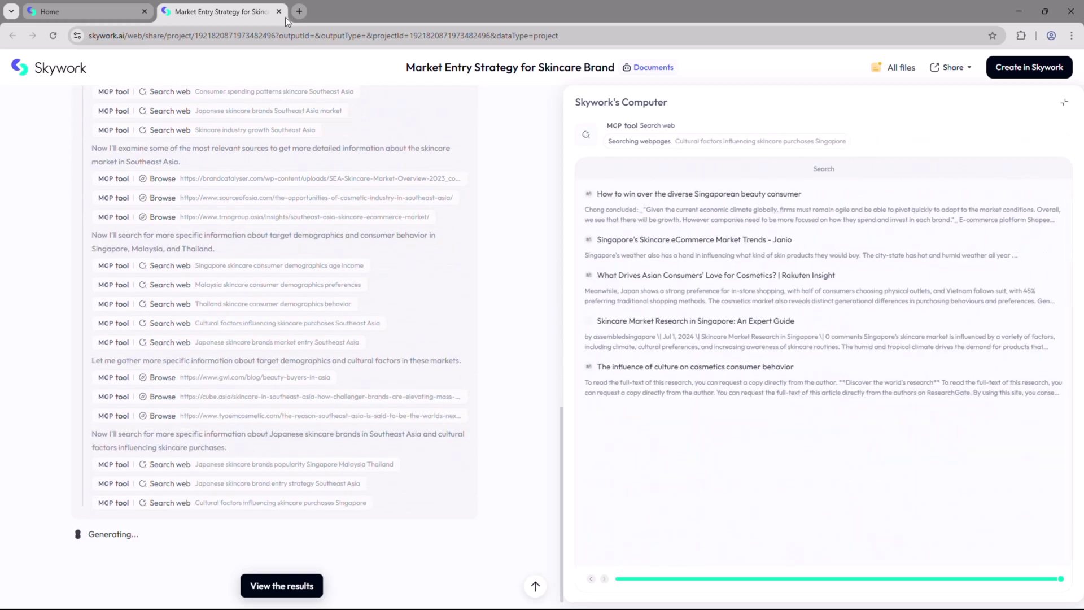
Close the skincare report, preview the Slides and Webpages galleries, and open the photography portfolio example
{"action": "left_click", "coordinate": [281, 11]}
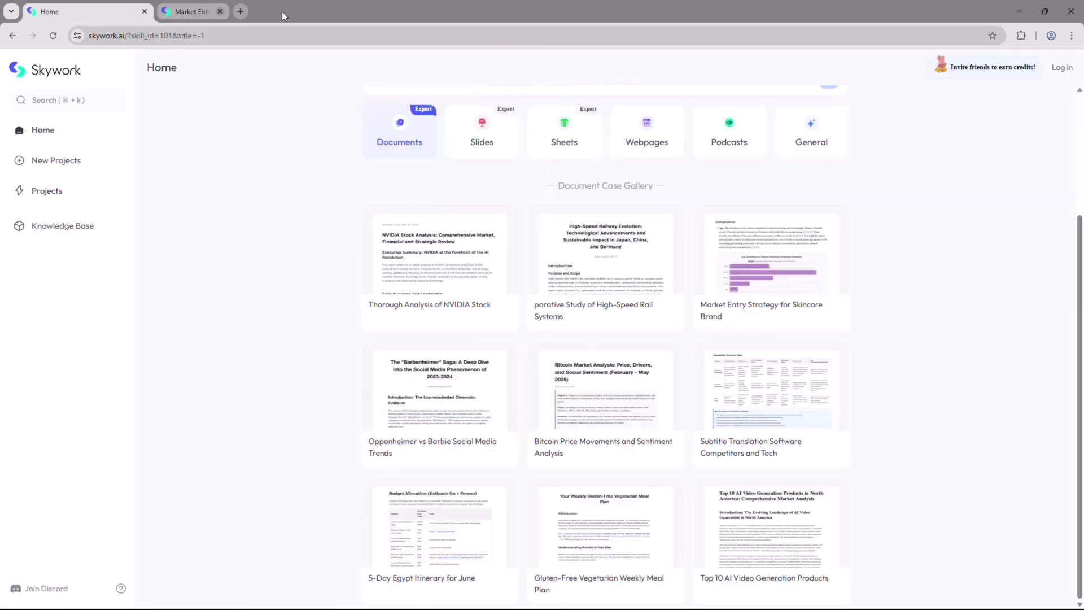
{"action": "left_click", "coordinate": [495, 143]}
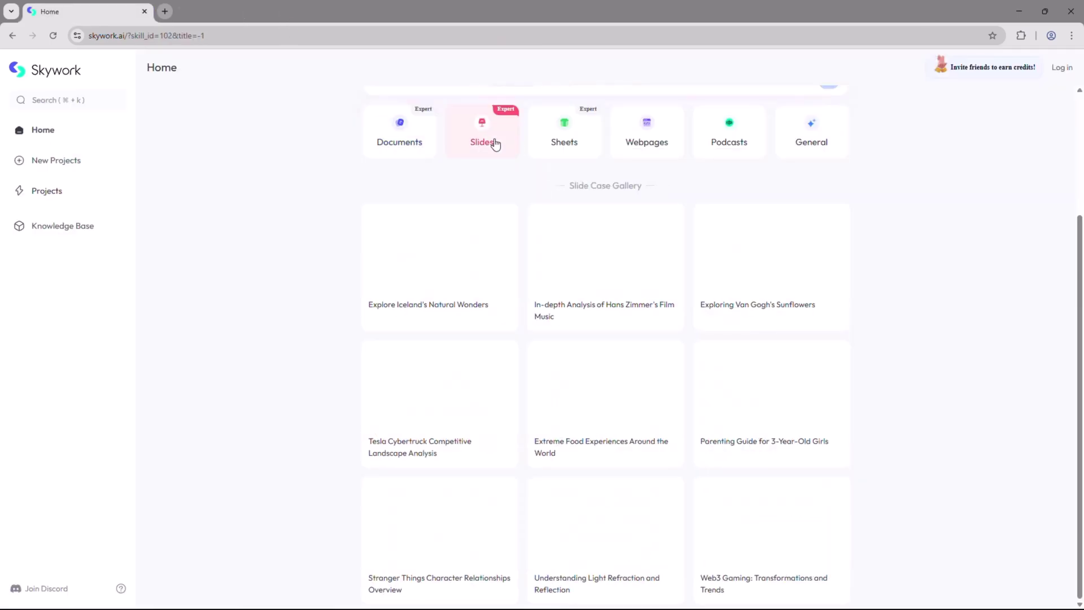
{"action": "left_click", "coordinate": [649, 141]}
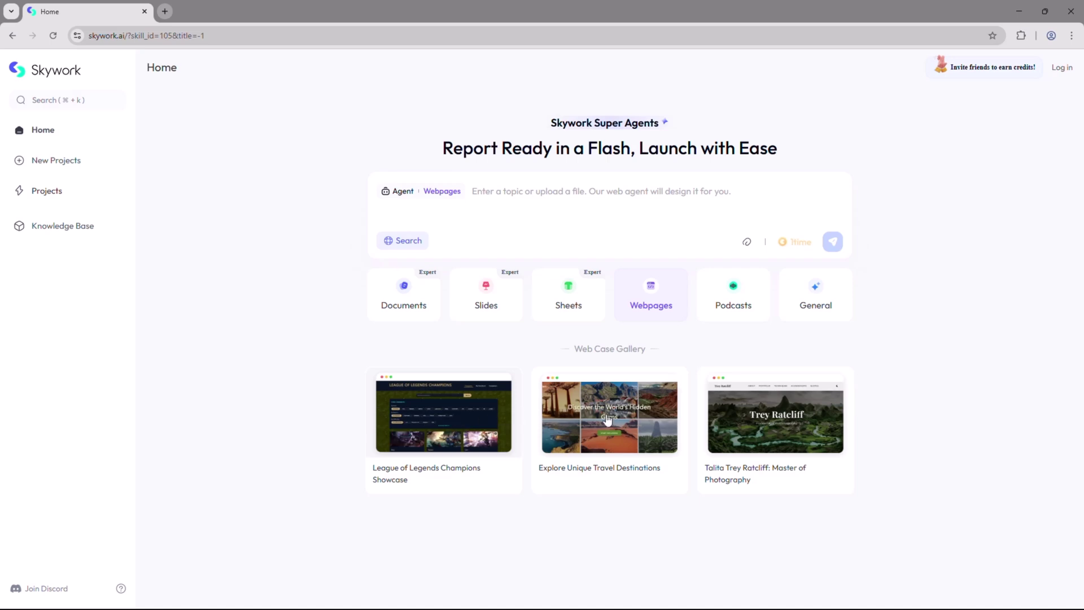
{"action": "left_click", "coordinate": [757, 428]}
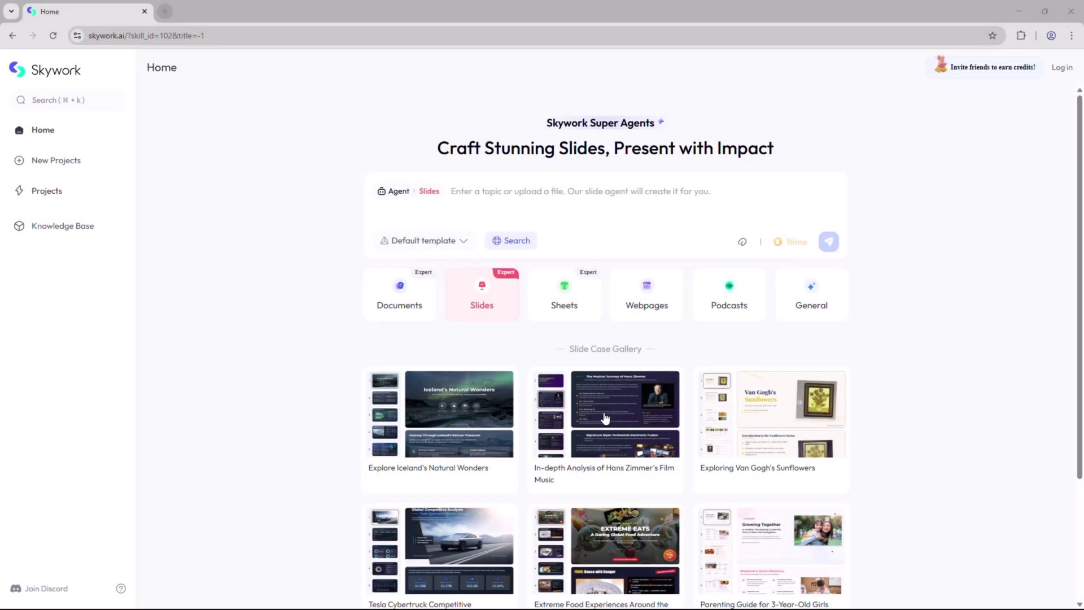
Open the Hans Zimmer film-scores deck example and scroll through its finished slides
{"action": "left_click", "coordinate": [604, 418]}
{"action": "left_click", "coordinate": [286, 585]}
{"action": "scroll", "coordinate": [663, 331], "scroll_direction": "down", "scroll_amount": 9}
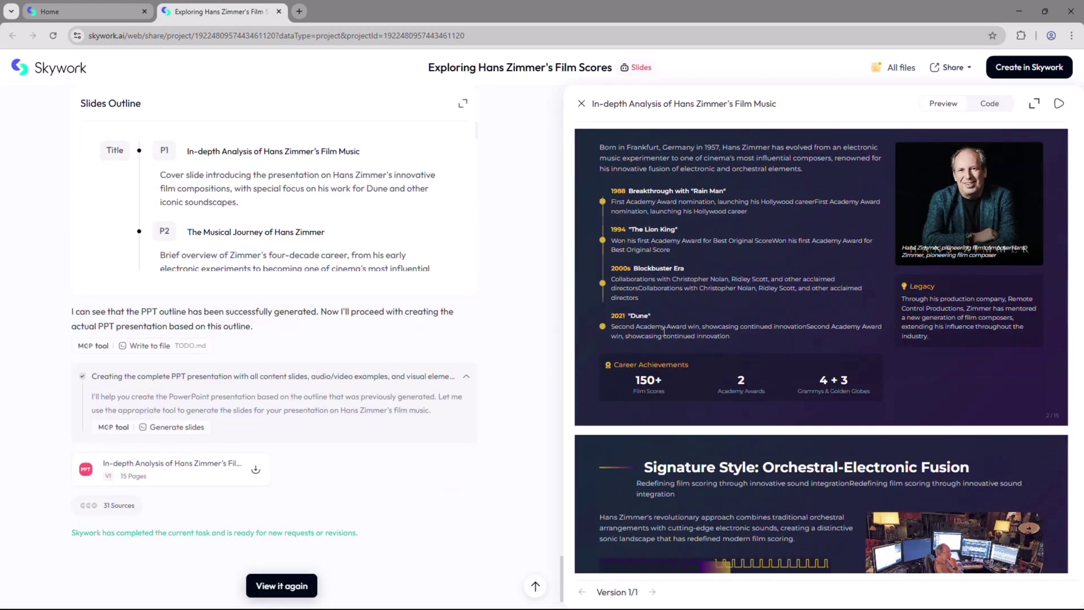
{"action": "scroll", "coordinate": [664, 331], "scroll_direction": "down", "scroll_amount": 11}
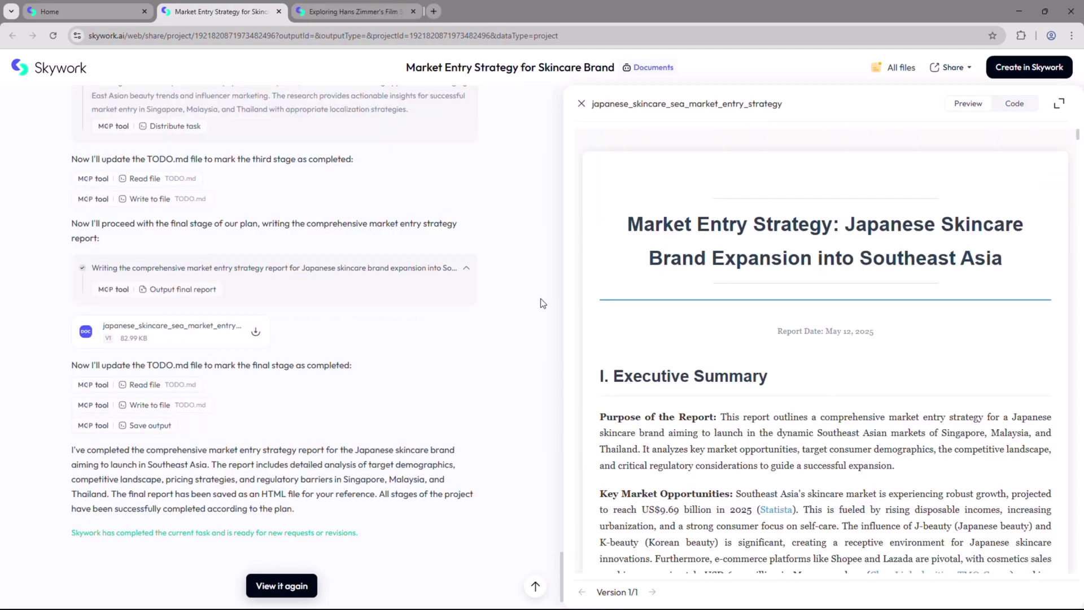
{"action": "scroll", "coordinate": [637, 311], "scroll_direction": "down", "scroll_amount": 8}
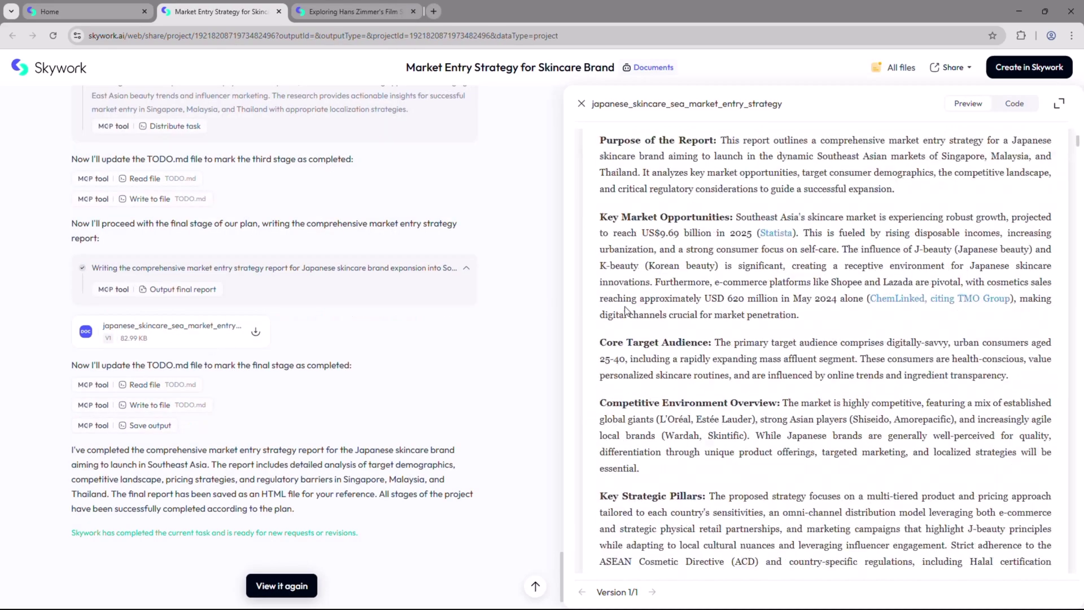
{"action": "scroll", "coordinate": [637, 311], "scroll_direction": "down", "scroll_amount": 15}
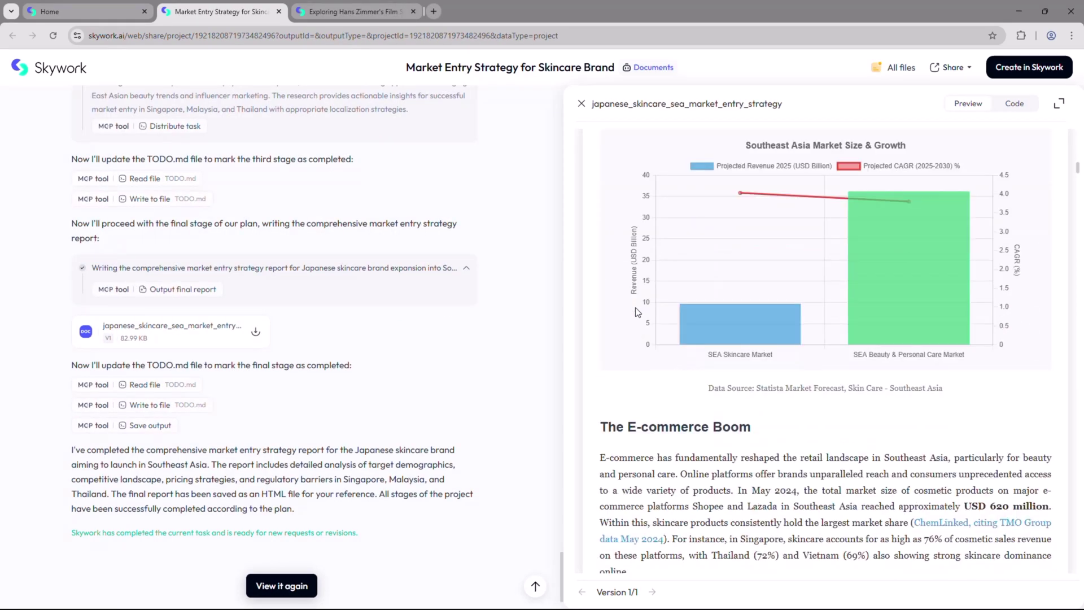
Scroll the skincare market-entry report, then return to the deck's final Legacy and Continuing Innovation slide
{"action": "scroll", "coordinate": [637, 311], "scroll_direction": "down", "scroll_amount": 17}
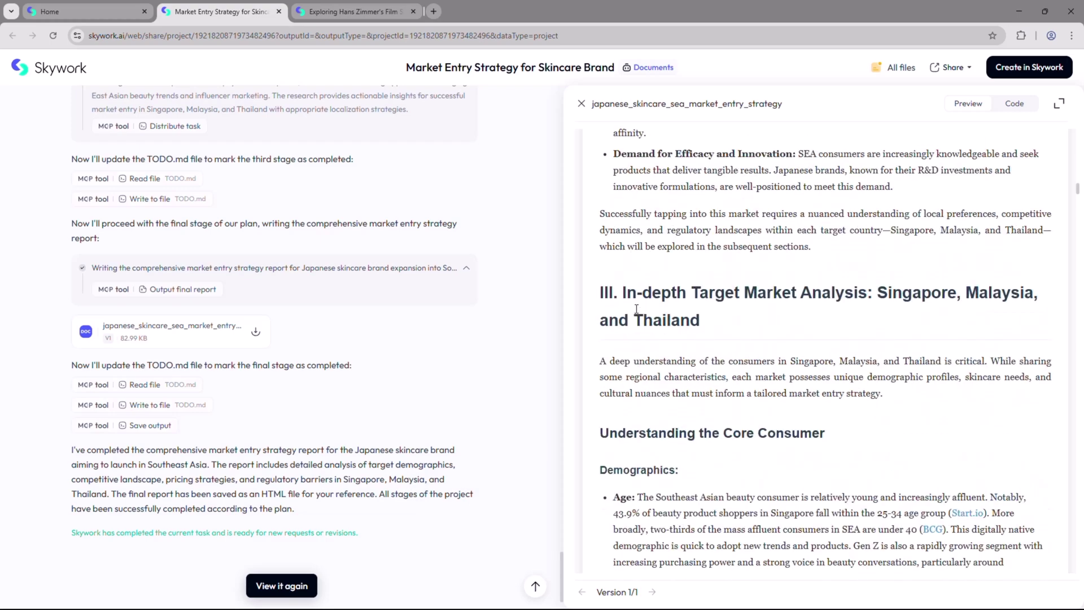
{"action": "scroll", "coordinate": [636, 309], "scroll_direction": "down", "scroll_amount": 12}
{"action": "scroll", "coordinate": [636, 310], "scroll_direction": "up", "scroll_amount": 2}
{"action": "scroll", "coordinate": [636, 310], "scroll_direction": "down", "scroll_amount": 20}
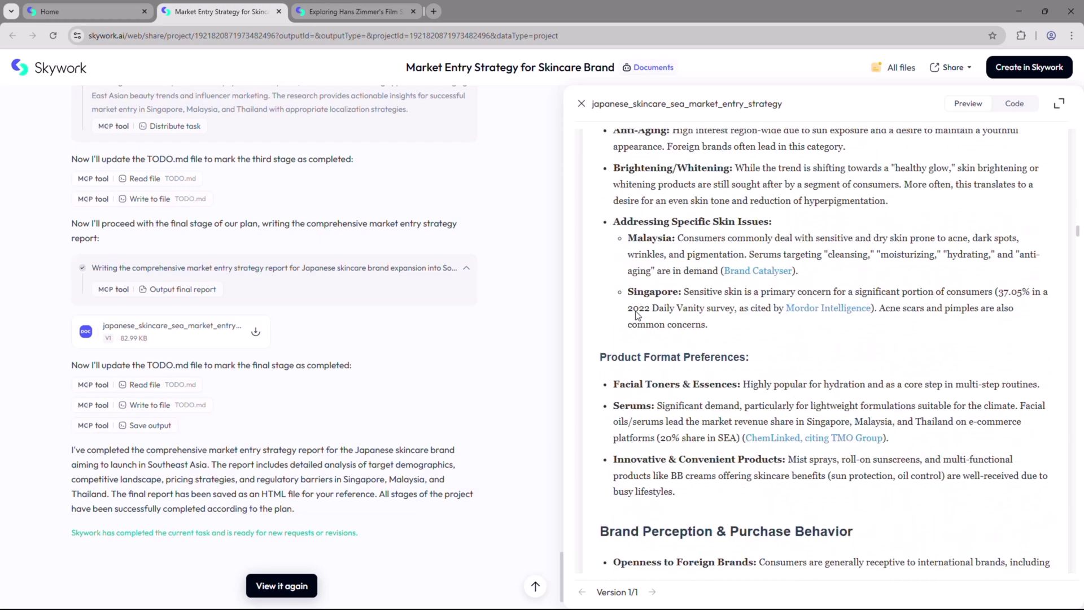
{"action": "scroll", "coordinate": [637, 313], "scroll_direction": "down", "scroll_amount": 20}
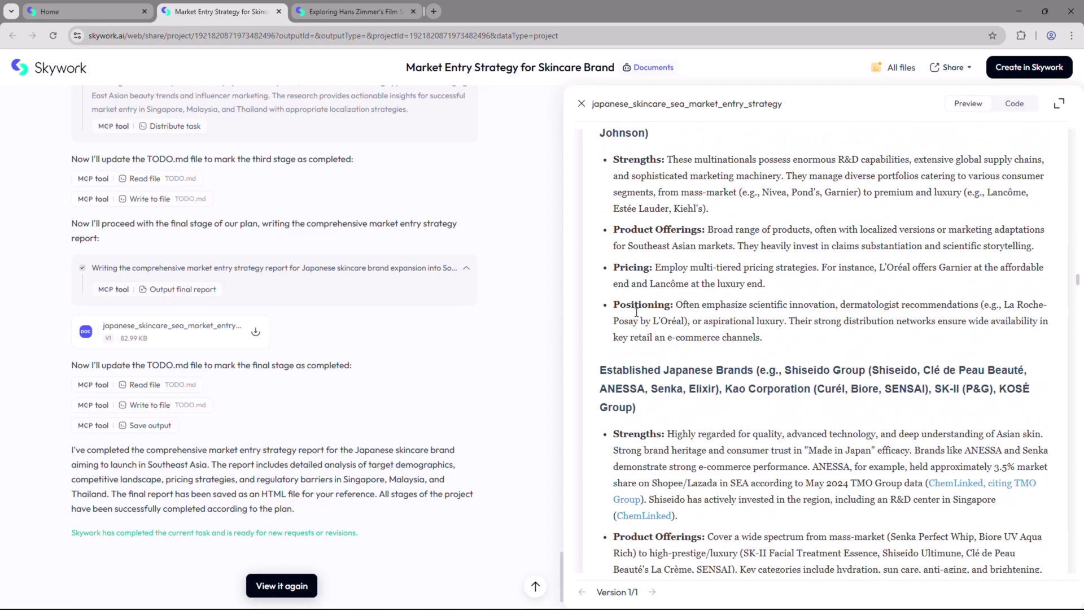
{"action": "scroll", "coordinate": [636, 310], "scroll_direction": "down", "scroll_amount": 10}
{"action": "left_click", "coordinate": [368, 13]}
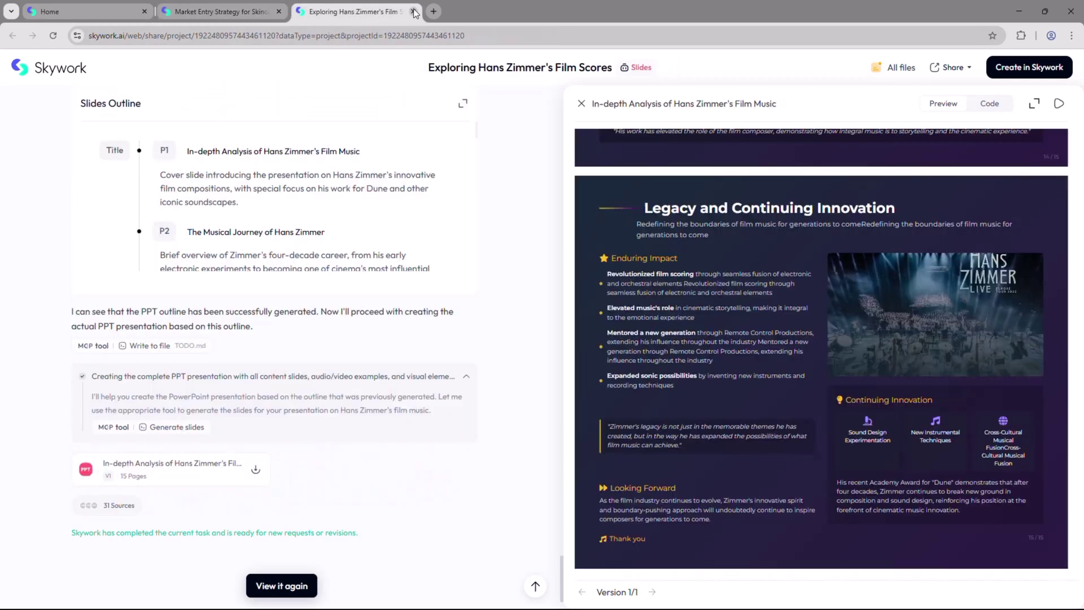
Close the demo tabs and sign in with Google, reaching Home with a 10500-credit balance
{"action": "left_click", "coordinate": [414, 12]}
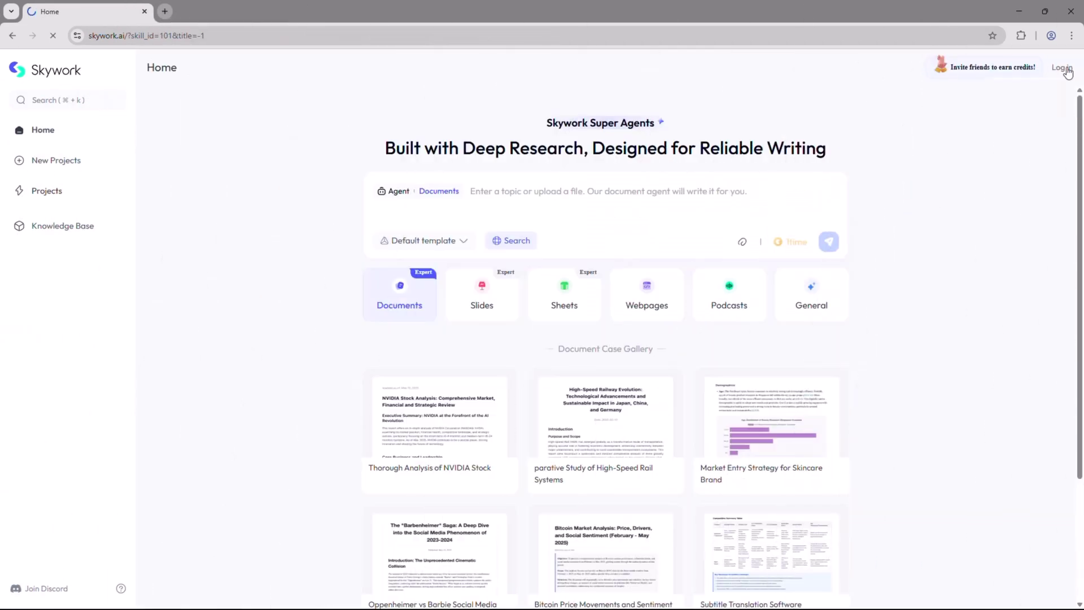
{"action": "left_click", "coordinate": [1061, 68]}
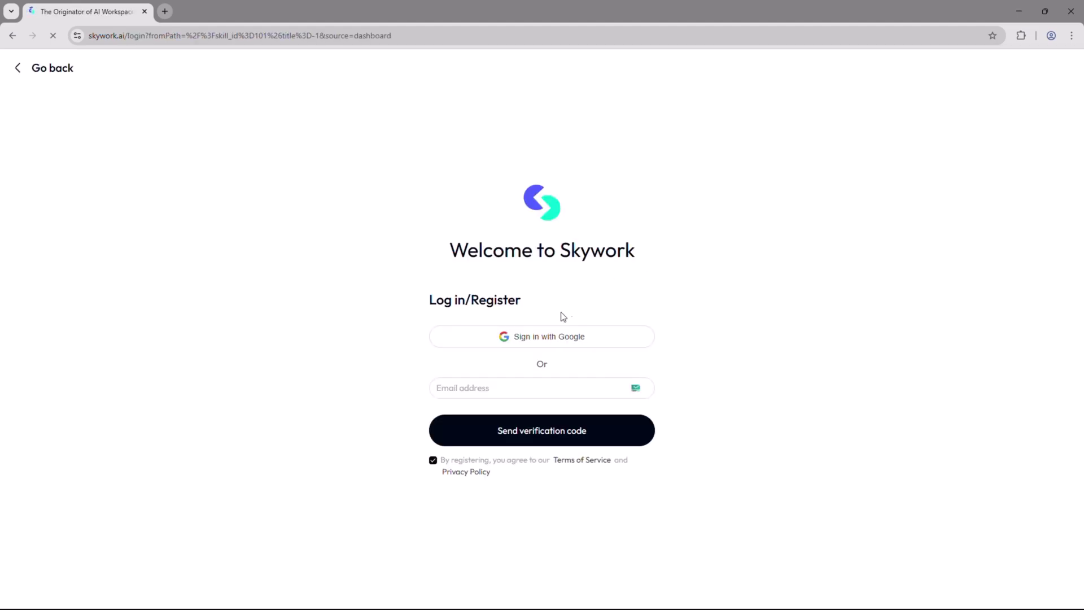
{"action": "left_click", "coordinate": [578, 341]}
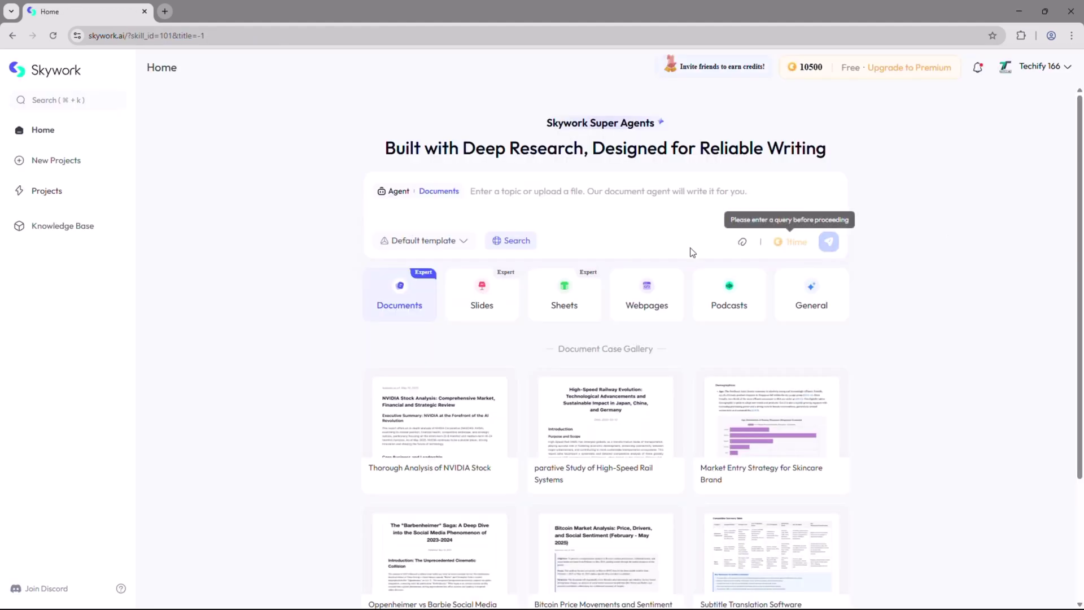
{"action": "scroll", "coordinate": [646, 252], "scroll_direction": "down", "scroll_amount": 3}
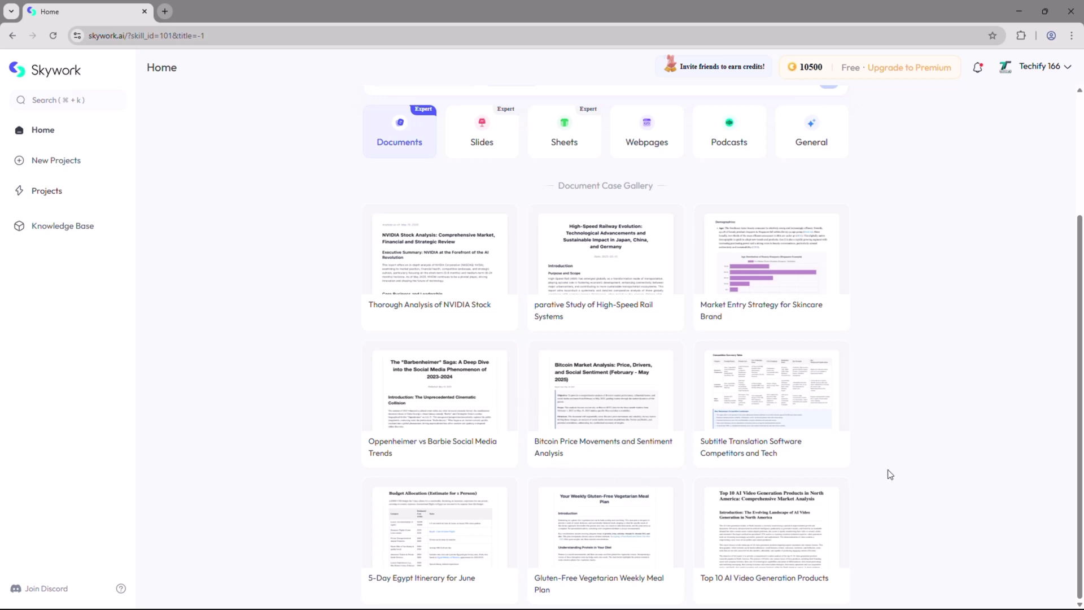
{"action": "scroll", "coordinate": [888, 475], "scroll_direction": "up", "scroll_amount": 3}
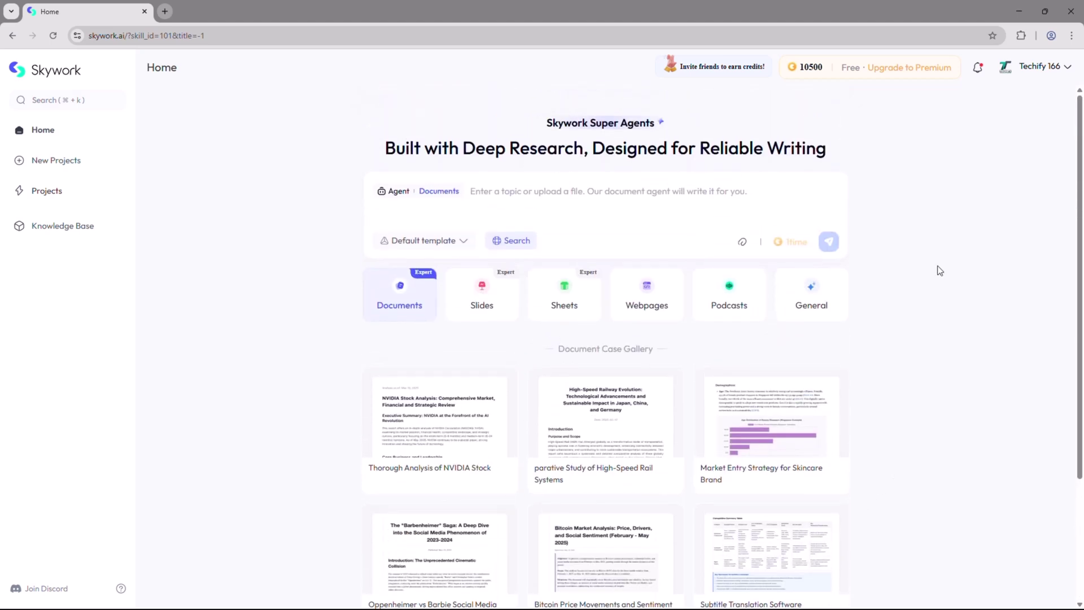
Cycle through the Slides, Sheets, Webpages, Podcasts and General galleries, ending on Documents
{"action": "left_click", "coordinate": [488, 296]}
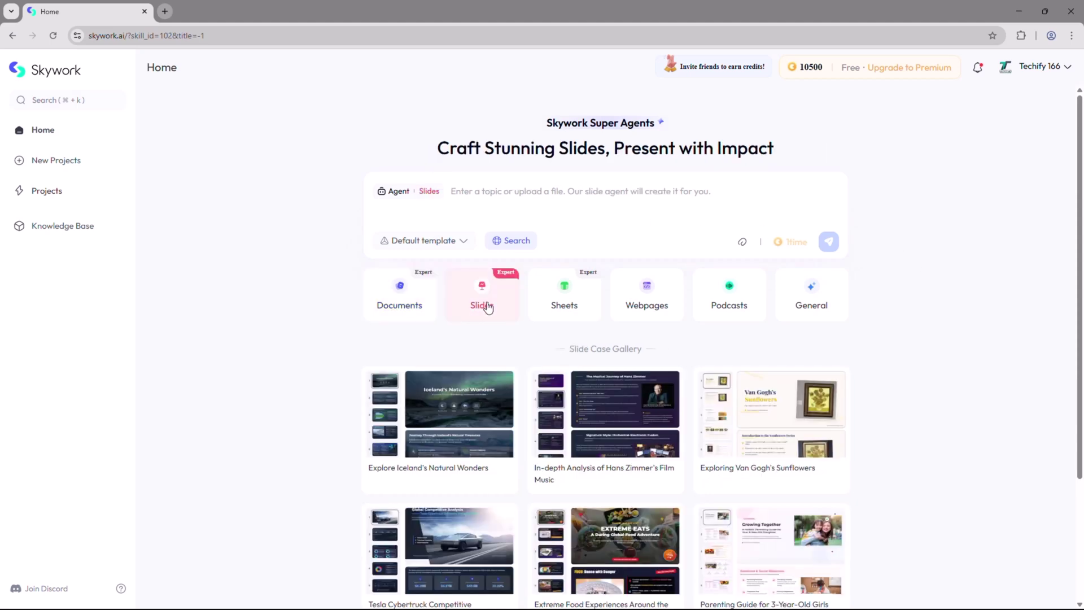
{"action": "left_click", "coordinate": [580, 304]}
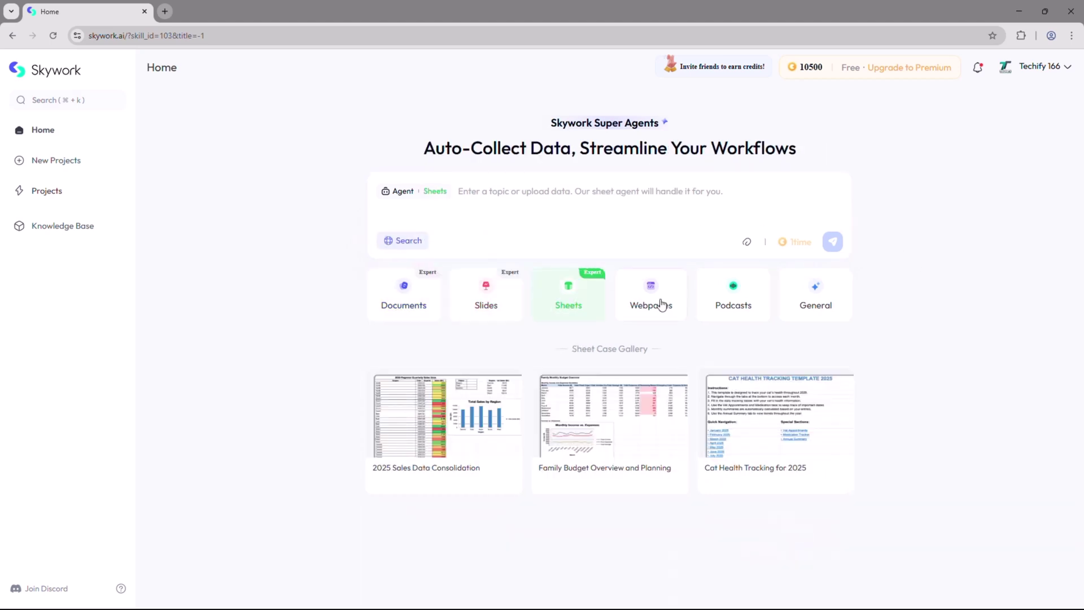
{"action": "left_click", "coordinate": [662, 305]}
{"action": "left_click", "coordinate": [734, 303]}
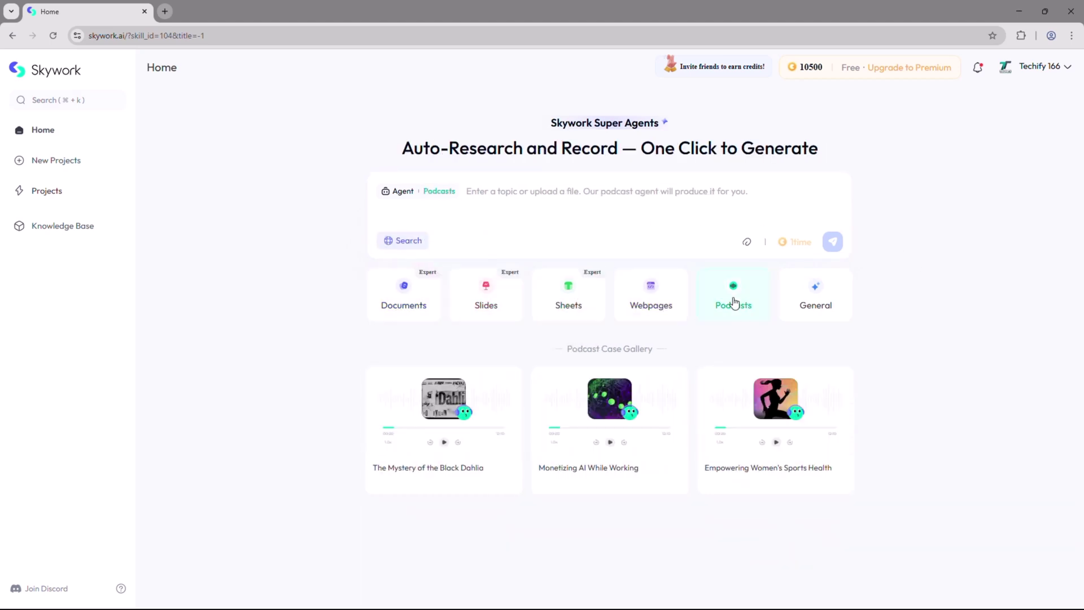
{"action": "left_click", "coordinate": [815, 302]}
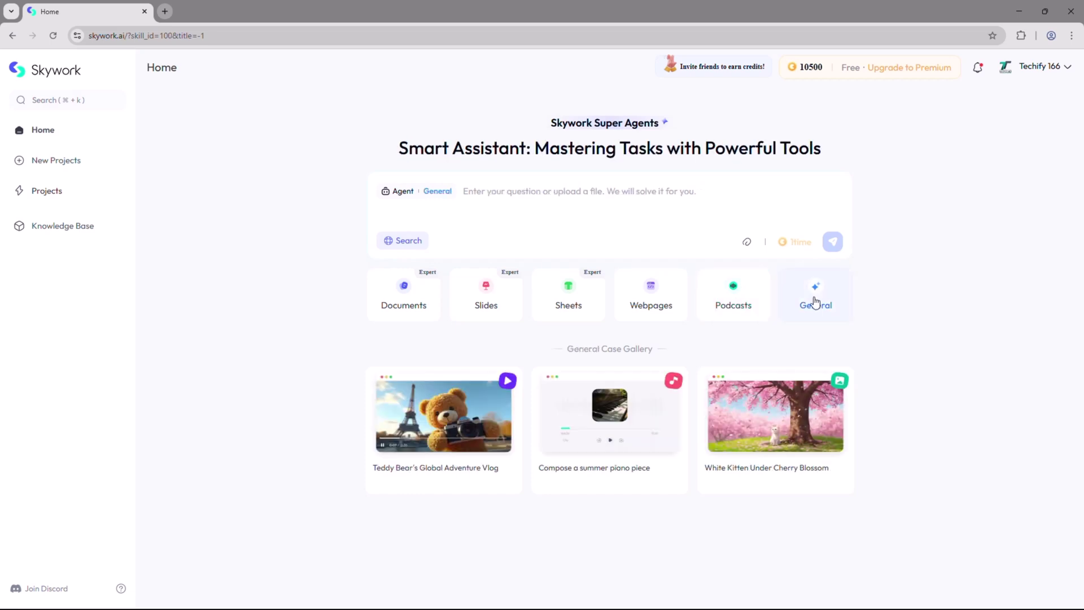
{"action": "left_click", "coordinate": [504, 308]}
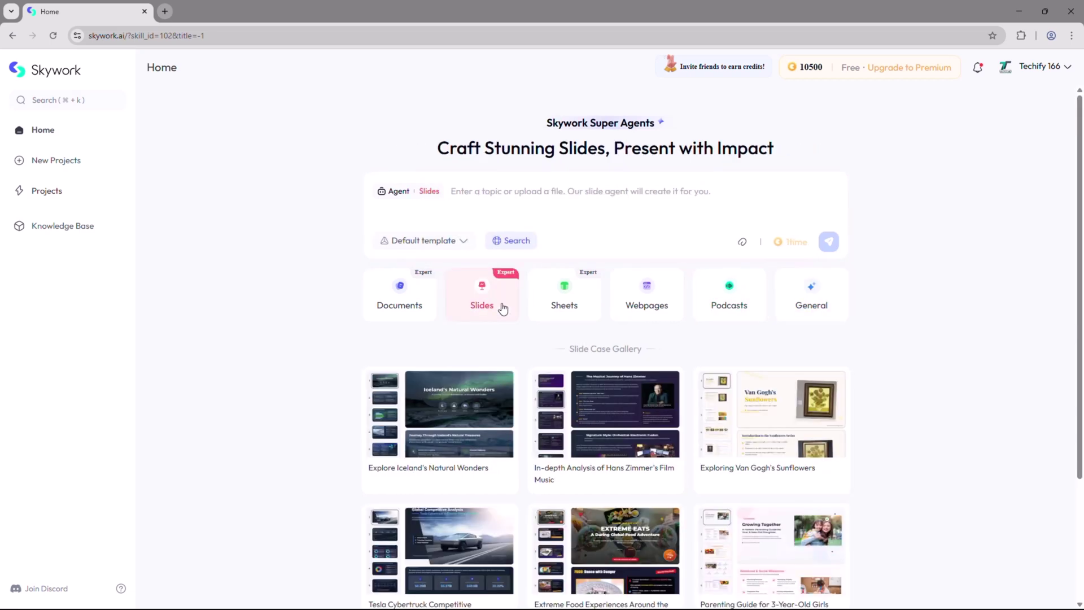
{"action": "left_click", "coordinate": [410, 302]}
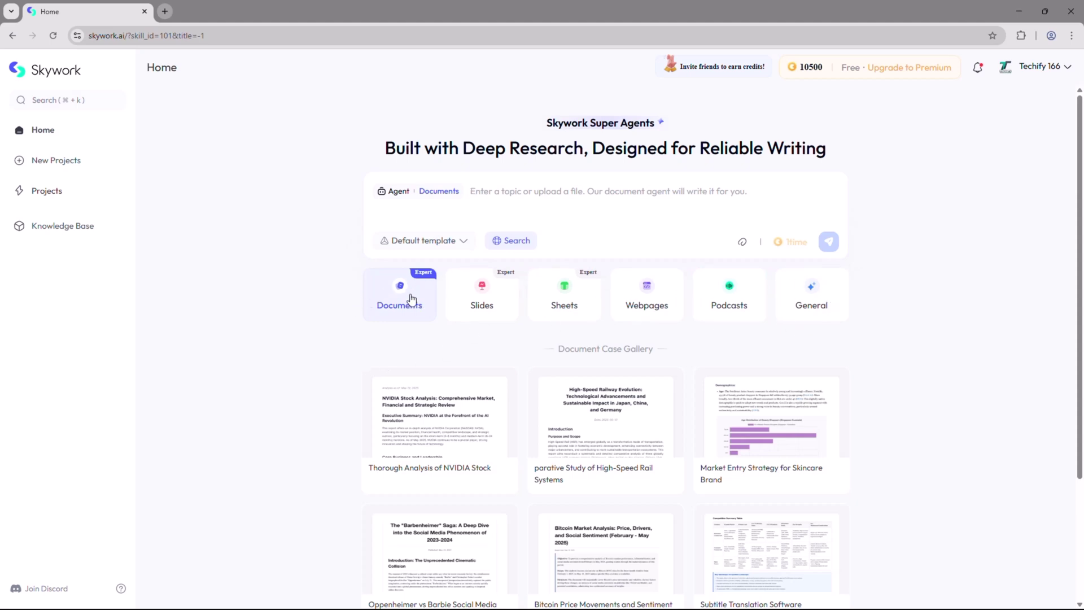
Run through every agent's gallery a second time, returning to Documents
{"action": "left_click", "coordinate": [492, 299]}
{"action": "left_click", "coordinate": [557, 302]}
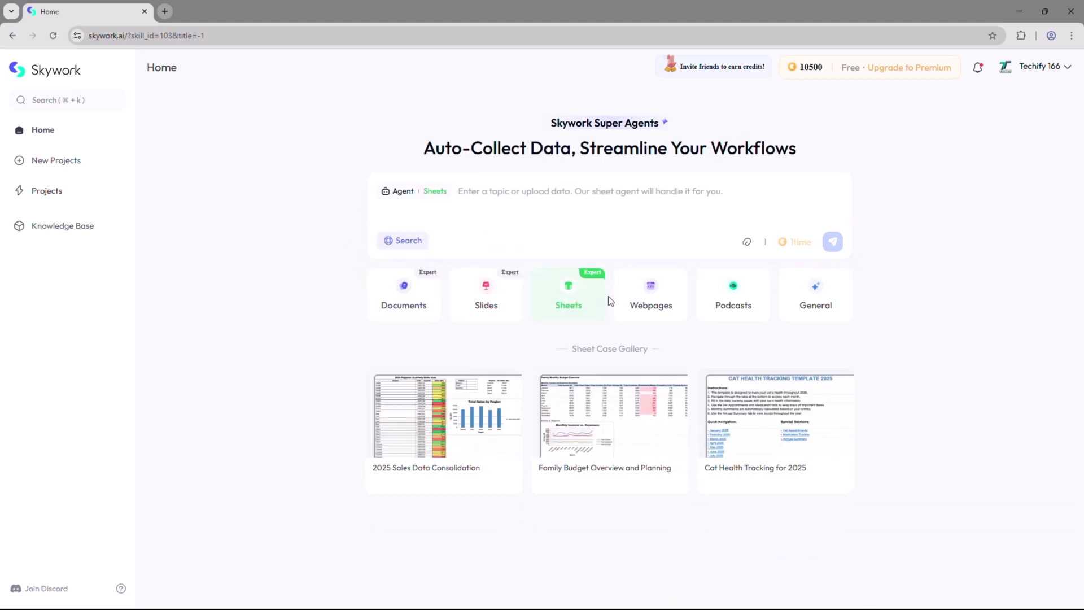
{"action": "left_click", "coordinate": [644, 302]}
{"action": "left_click", "coordinate": [729, 302]}
{"action": "left_click", "coordinate": [807, 300]}
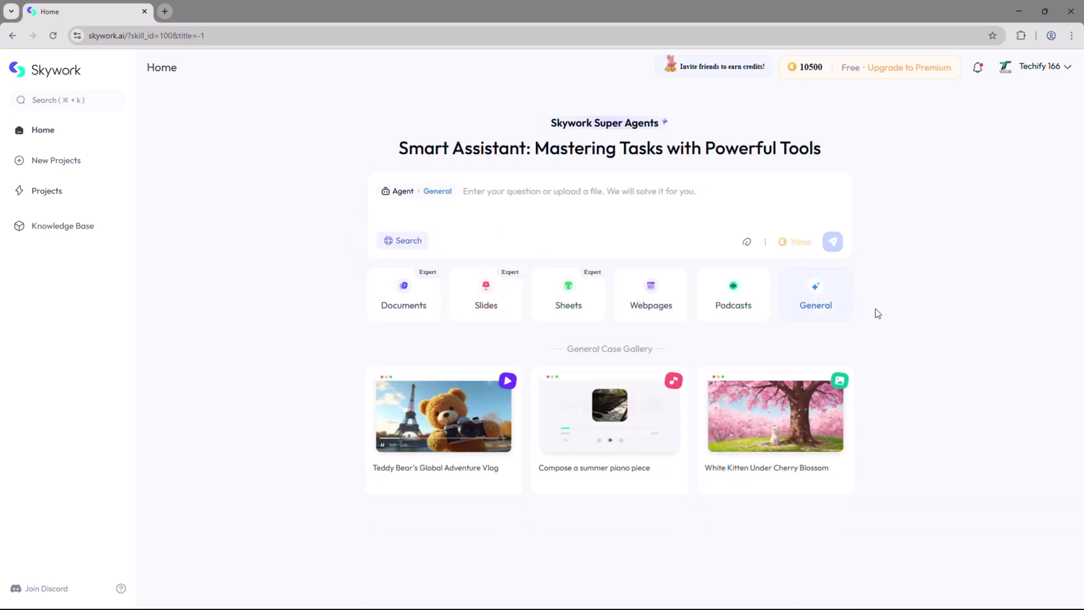
{"action": "left_click", "coordinate": [490, 306]}
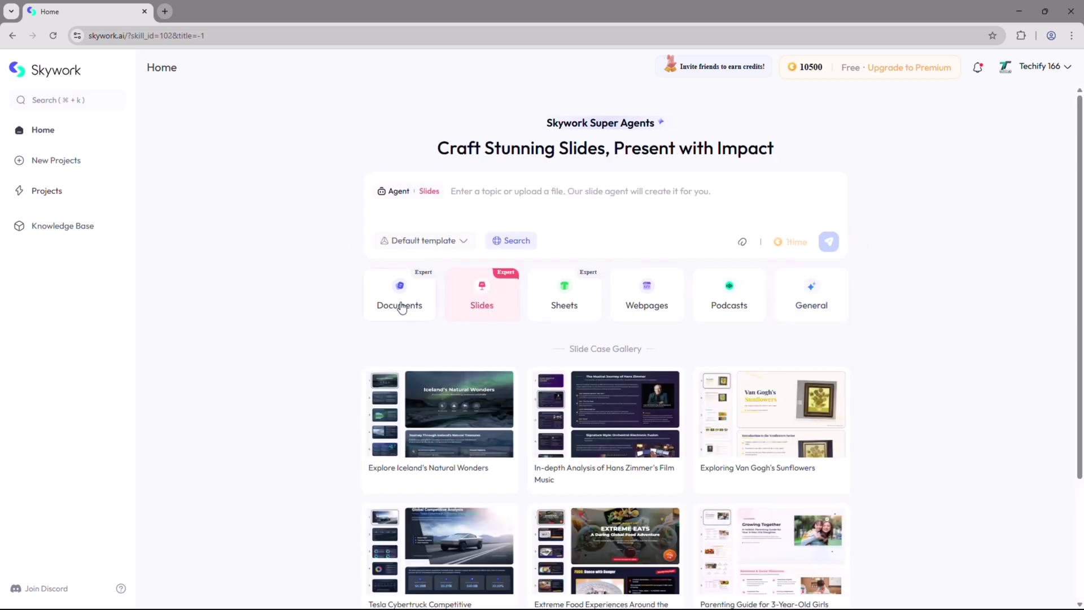
{"action": "left_click", "coordinate": [401, 304]}
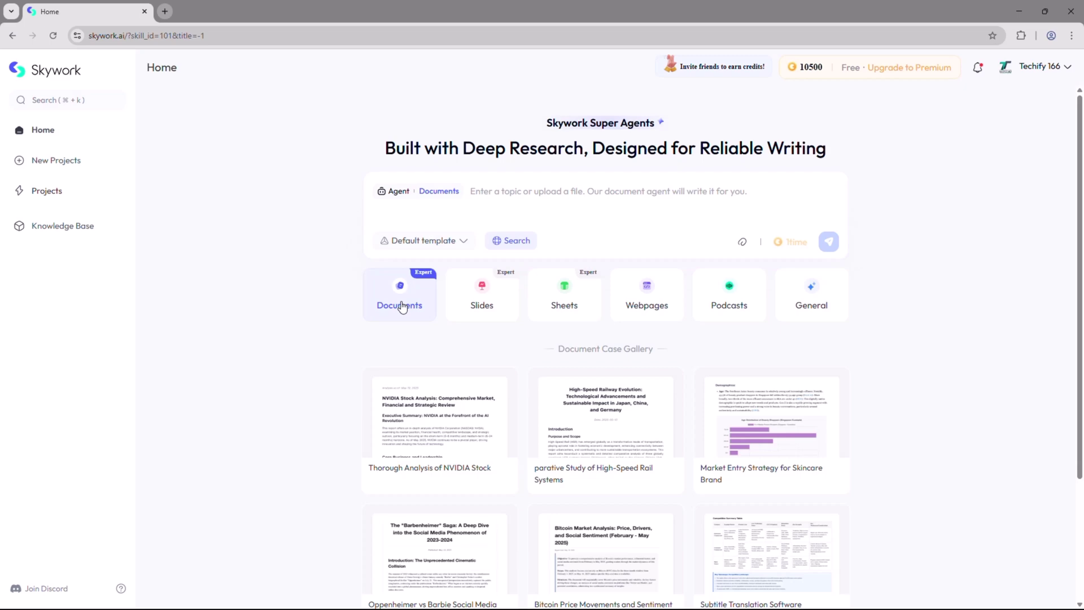
Paste 'Impact of AI on future job markets in the next 10 years' into the Documents prompt
{"action": "left_click", "coordinate": [742, 241]}
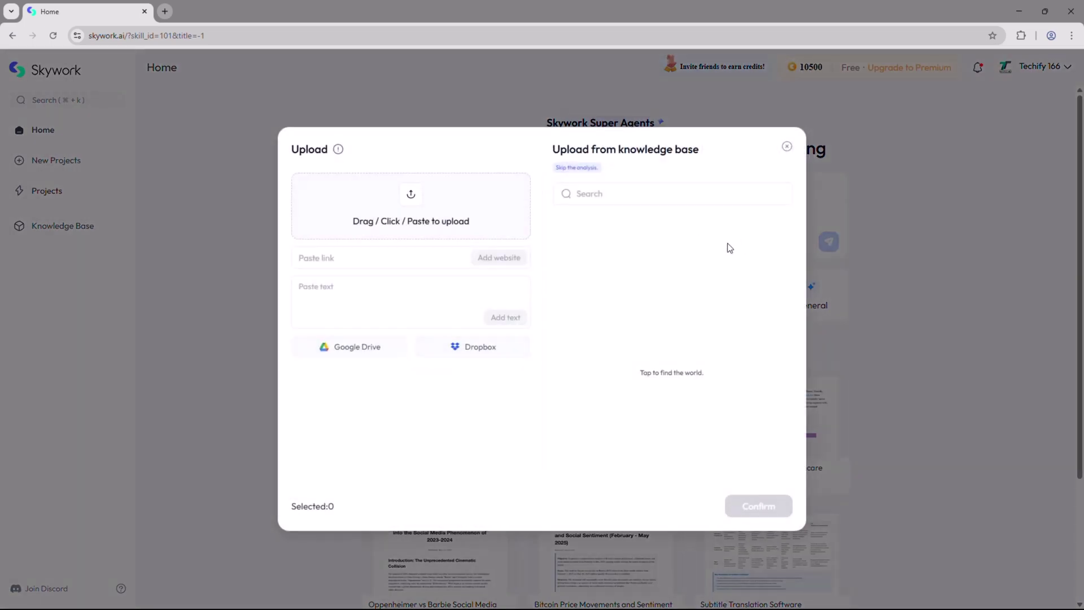
{"action": "left_click", "coordinate": [787, 148]}
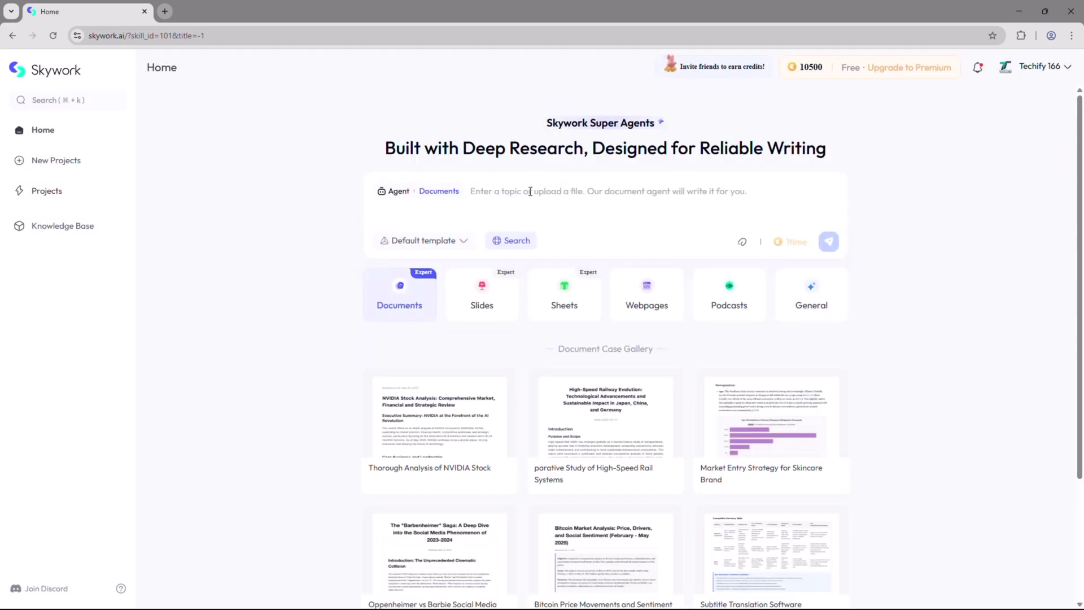
{"action": "type", "text": "Impact of AI on future job markets in the next 10 years."}
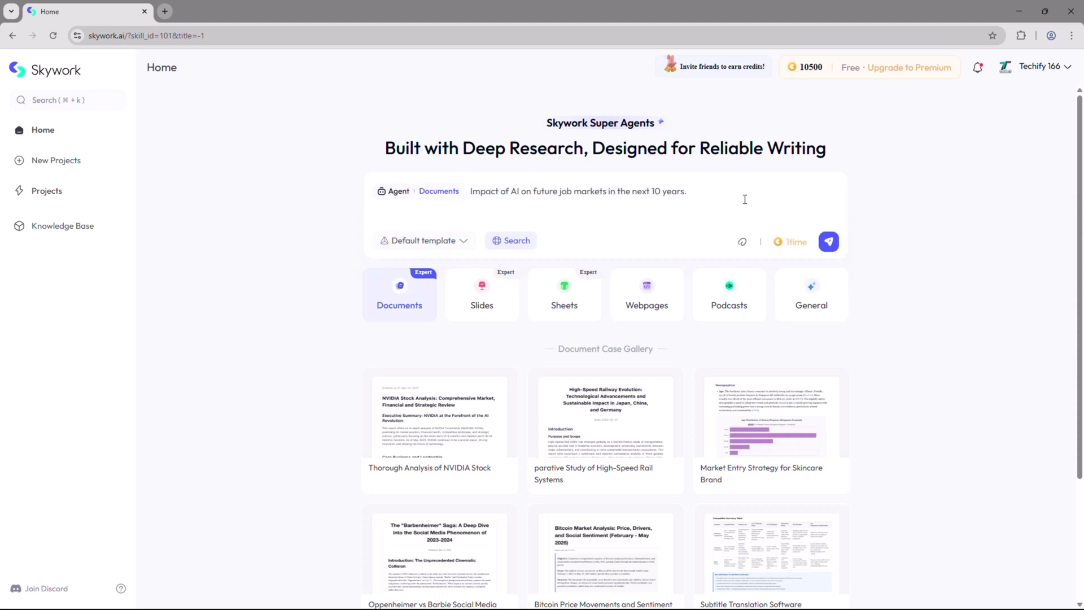
Send the job-markets request and choose the third suggested report title
{"action": "left_click", "coordinate": [829, 242]}
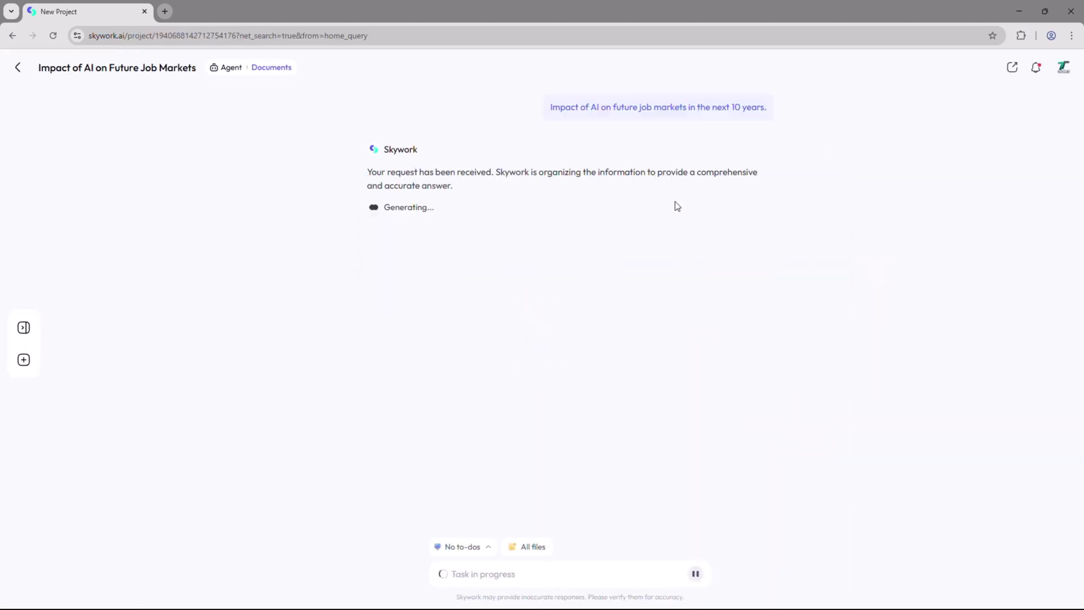
{"action": "scroll", "coordinate": [542, 260], "scroll_direction": "up", "scroll_amount": 20}
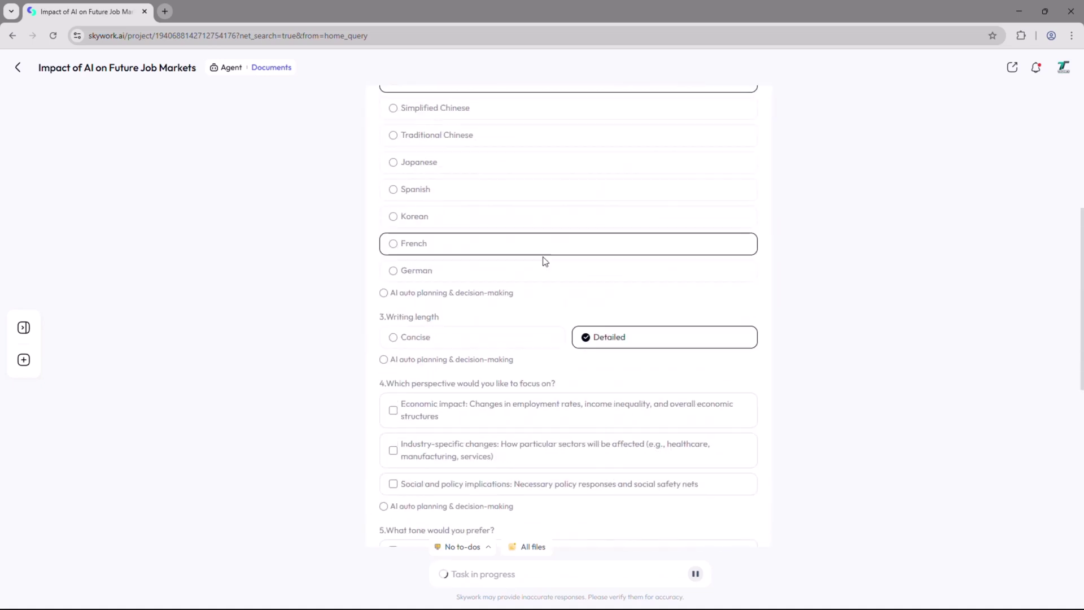
{"action": "scroll", "coordinate": [479, 201], "scroll_direction": "down", "scroll_amount": 2}
{"action": "left_click", "coordinate": [410, 215]}
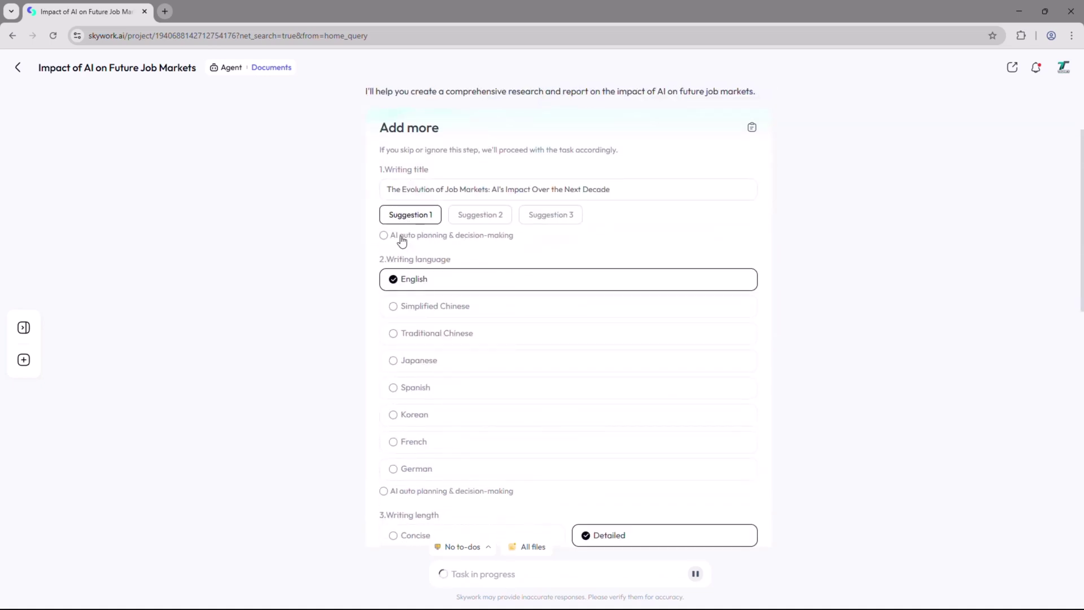
{"action": "left_click", "coordinate": [480, 215]}
{"action": "left_click", "coordinate": [537, 214]}
Select Social focus, Academic and Practical tones, Automation and Human-AI emphasis, and AI auto planning
{"action": "scroll", "coordinate": [439, 199], "scroll_direction": "down", "scroll_amount": 3}
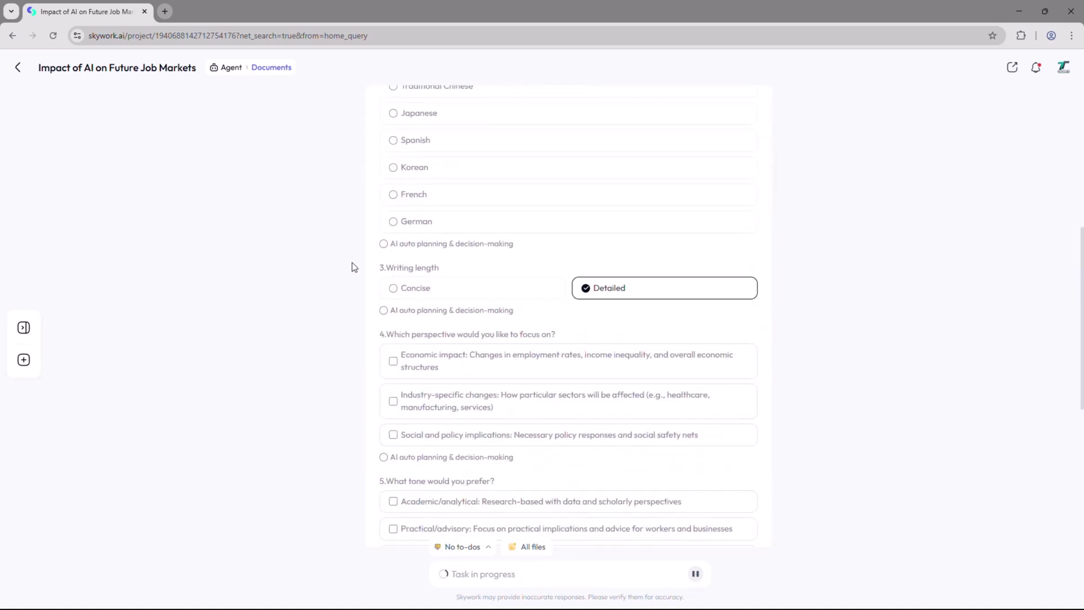
{"action": "scroll", "coordinate": [395, 232], "scroll_direction": "down", "scroll_amount": 1}
{"action": "scroll", "coordinate": [395, 271], "scroll_direction": "down", "scroll_amount": 3}
{"action": "left_click", "coordinate": [393, 175]}
{"action": "left_click", "coordinate": [393, 241]}
{"action": "left_click", "coordinate": [393, 267]}
{"action": "left_click", "coordinate": [393, 362]}
{"action": "scroll", "coordinate": [395, 367], "scroll_direction": "down", "scroll_amount": 1}
{"action": "left_click", "coordinate": [393, 332]}
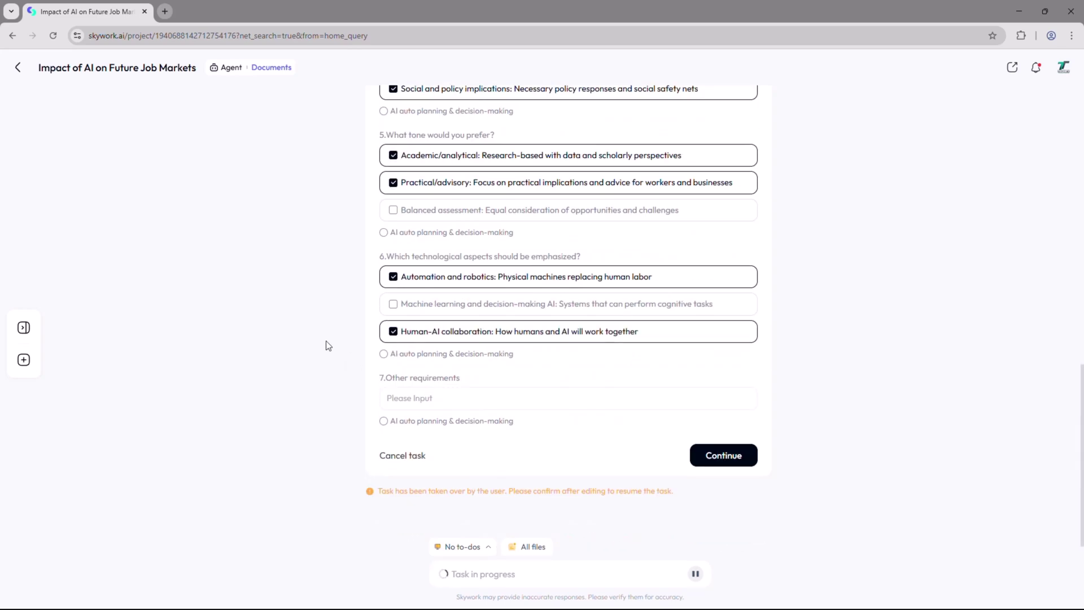
{"action": "left_click", "coordinate": [405, 422]}
Approve the preferences and four-part plan to generate AI_Job_Market_Impact_Report_2025_2035
{"action": "left_click", "coordinate": [723, 456]}
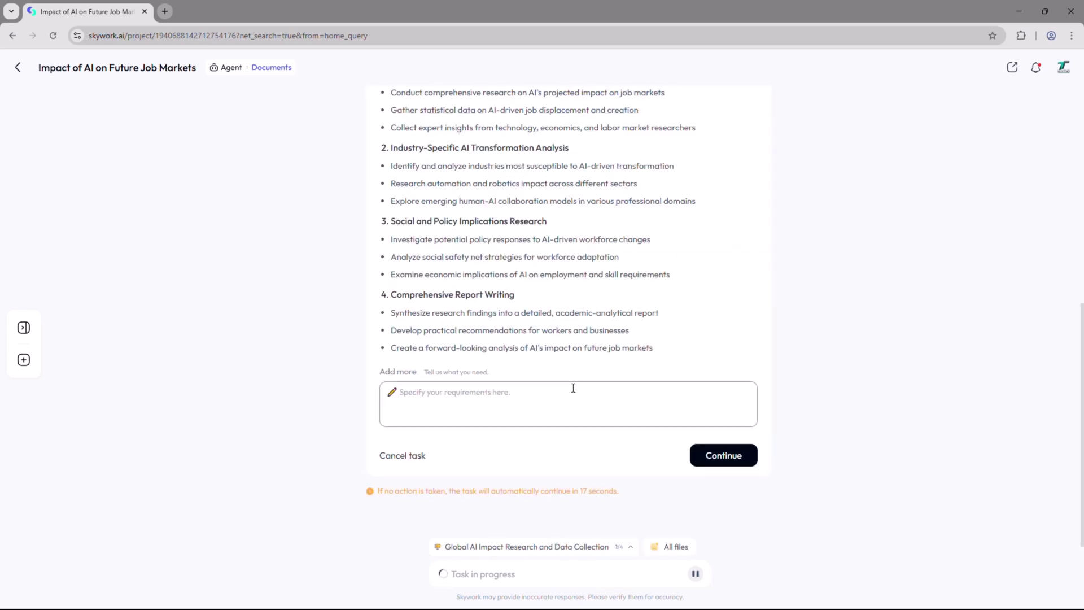
{"action": "left_click", "coordinate": [730, 456]}
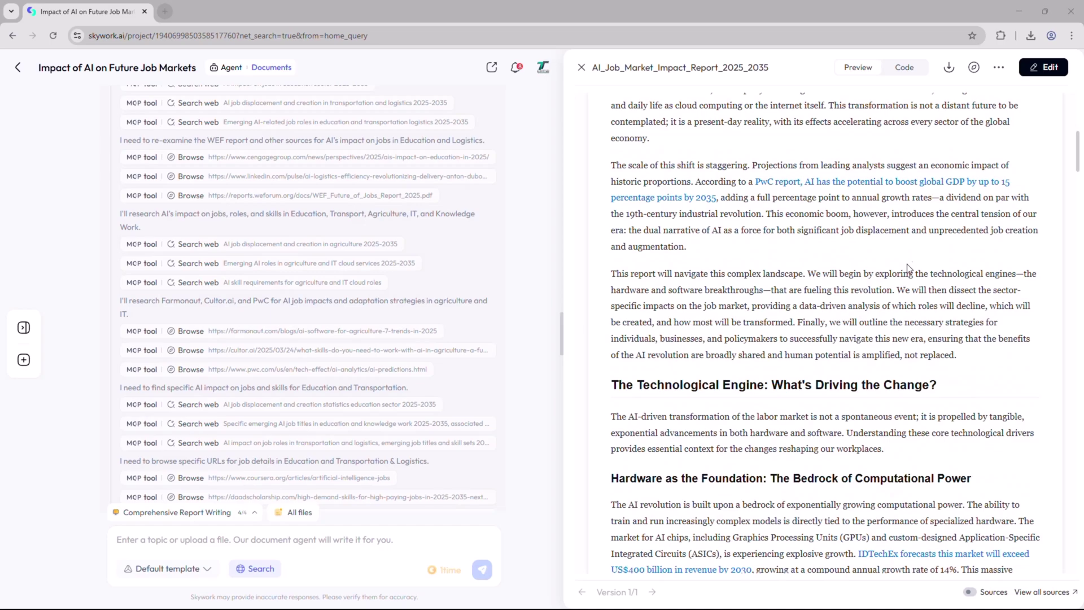
{"action": "scroll", "coordinate": [908, 274], "scroll_direction": "down", "scroll_amount": 10}
{"action": "scroll", "coordinate": [909, 274], "scroll_direction": "down", "scroll_amount": 20}
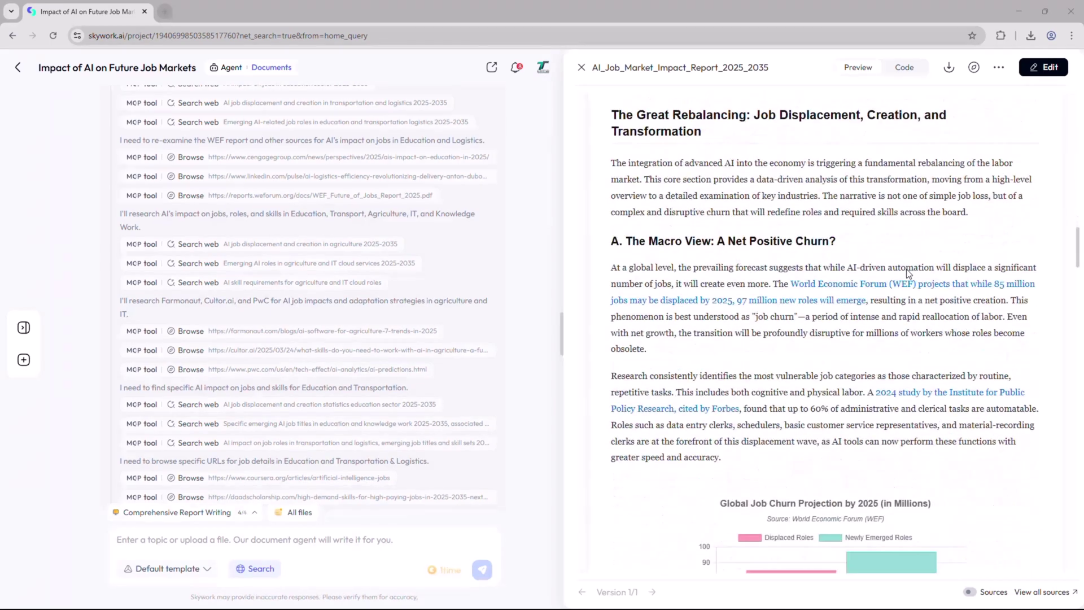
{"action": "scroll", "coordinate": [911, 273], "scroll_direction": "down", "scroll_amount": 15}
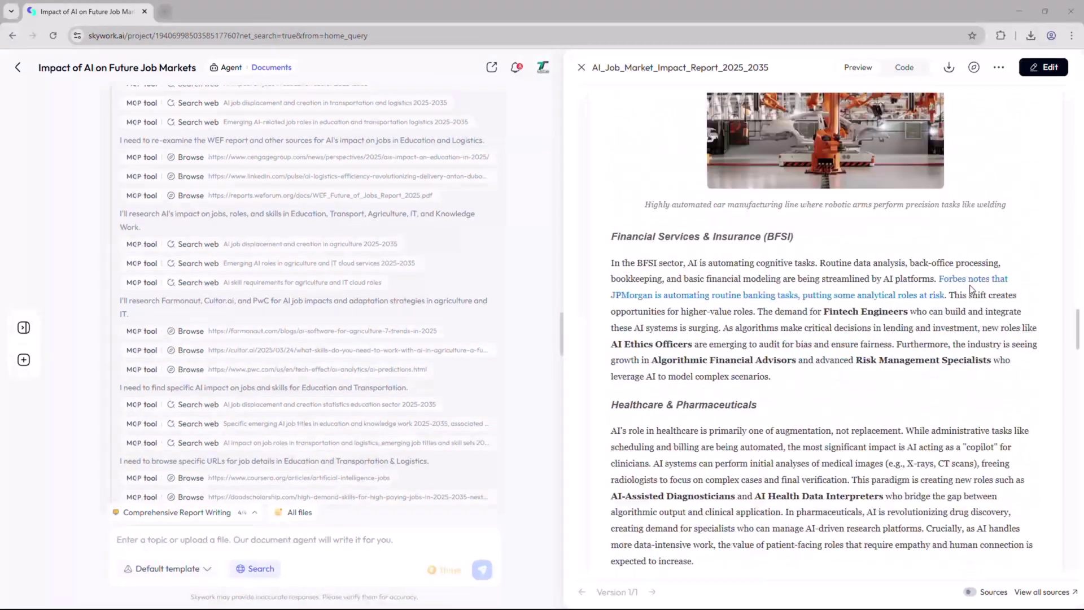
{"action": "scroll", "coordinate": [990, 298], "scroll_direction": "down", "scroll_amount": 15}
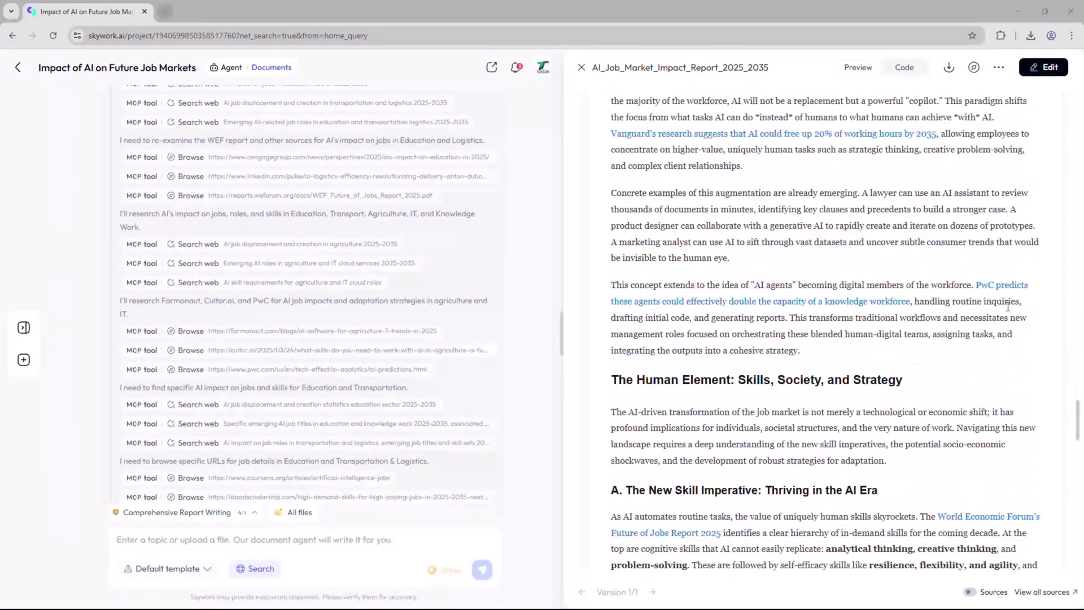
{"action": "left_click_drag", "start_coordinate": [1078, 436], "coordinate": [1079, 107]}
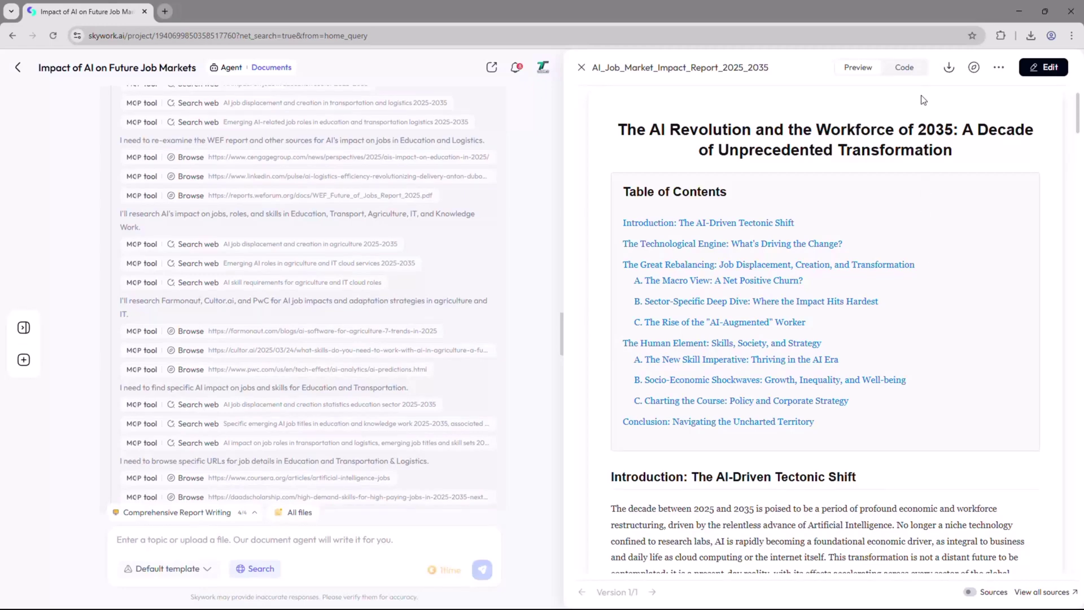
Inspect the report's Code view and Download format choices, then return to the rendered report
{"action": "left_click", "coordinate": [905, 68]}
{"action": "scroll", "coordinate": [815, 307], "scroll_direction": "down", "scroll_amount": 9}
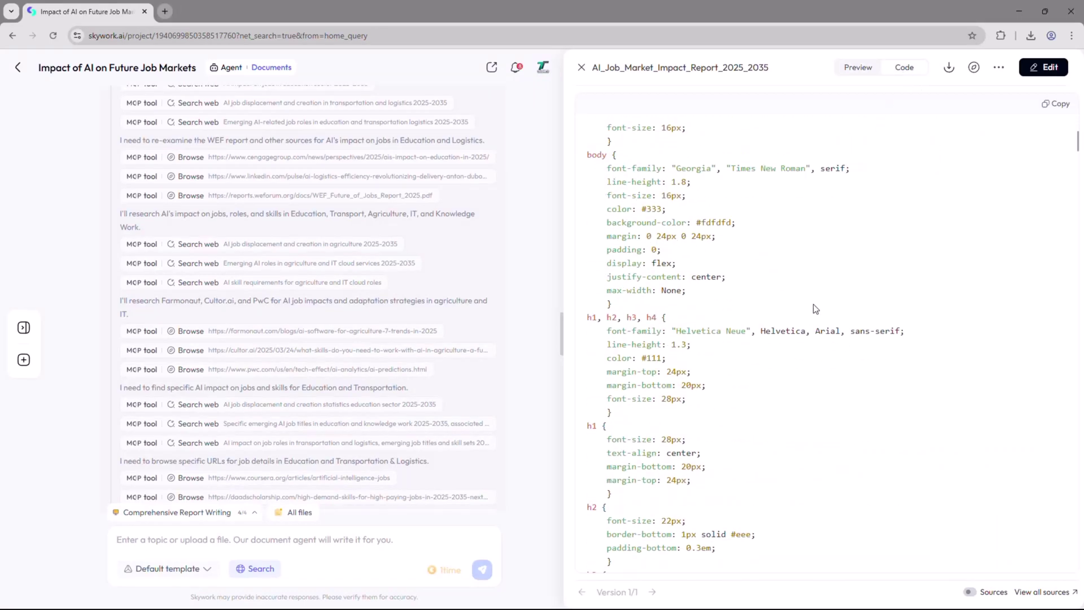
{"action": "left_click", "coordinate": [854, 69]}
{"action": "left_click", "coordinate": [948, 68]}
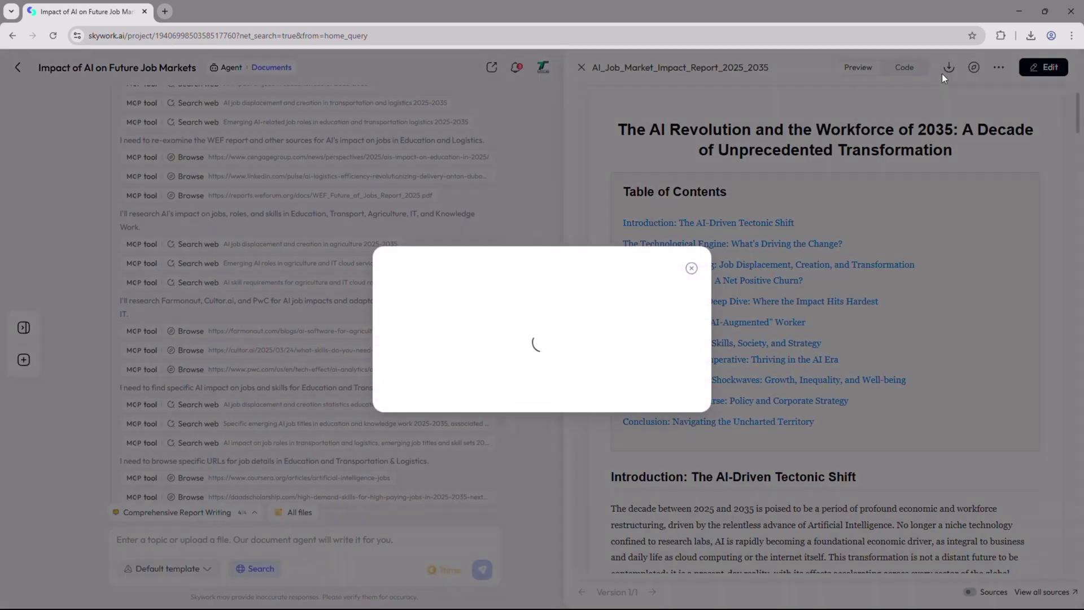
{"action": "left_click", "coordinate": [692, 268]}
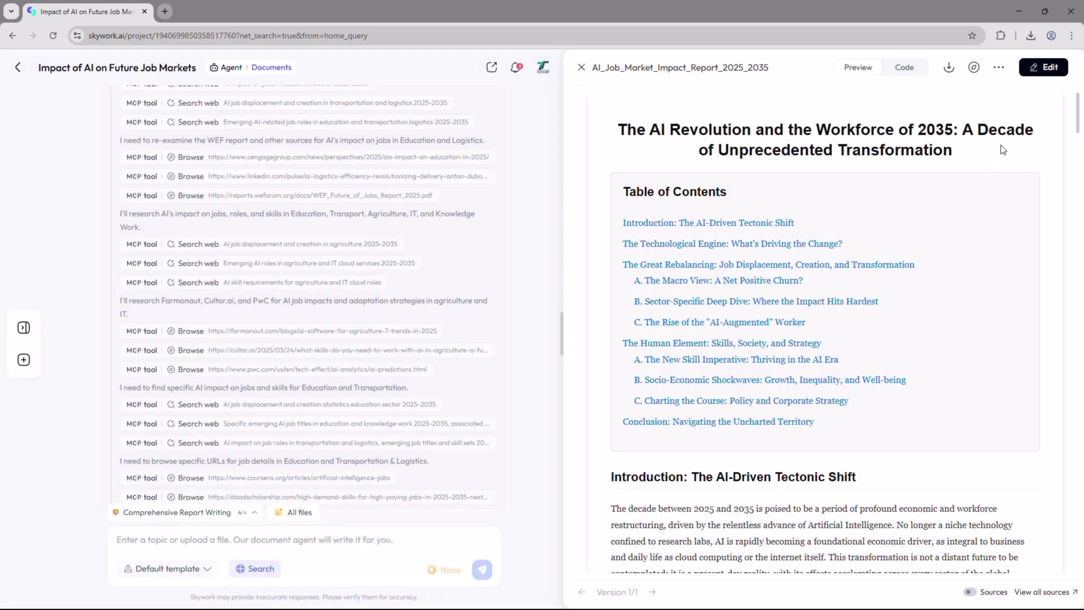
In edit mode, replace 'massive' in the Technological Engine section with test text
{"action": "left_click", "coordinate": [1043, 67]}
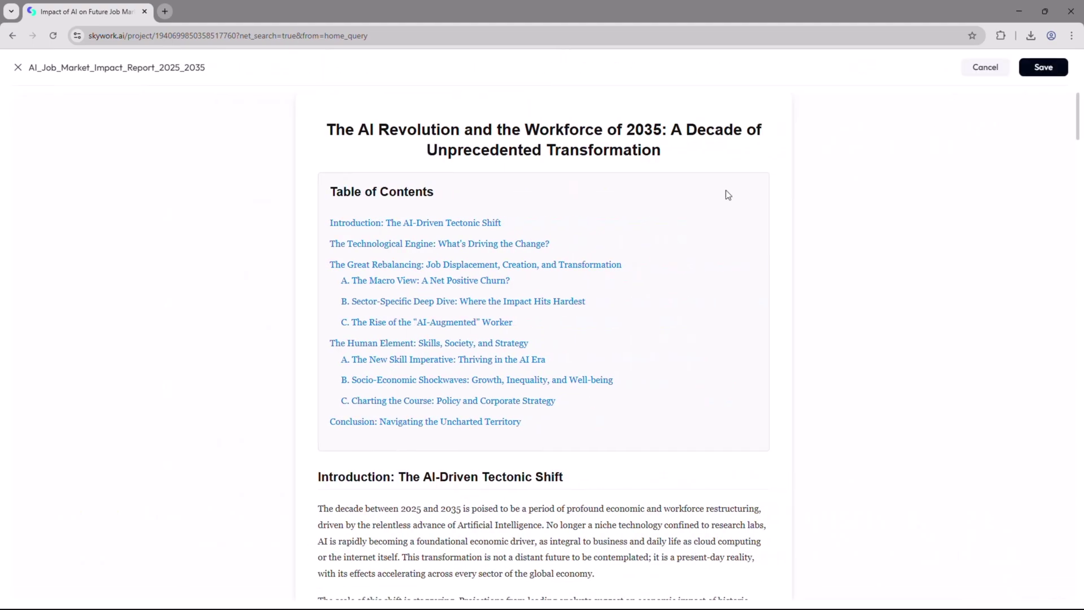
{"action": "left_click", "coordinate": [551, 250]}
{"action": "scroll", "coordinate": [532, 242], "scroll_direction": "down", "scroll_amount": 2}
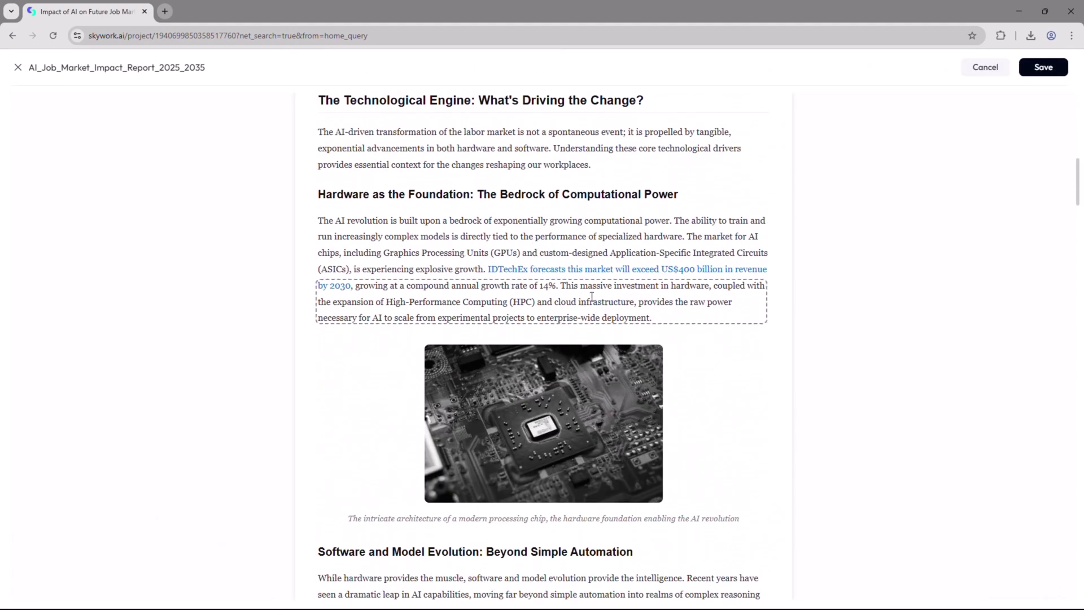
{"action": "double_click", "coordinate": [597, 285]}
{"action": "type", "text": "gghjgjhgjhgjgjhjkkjkj"}
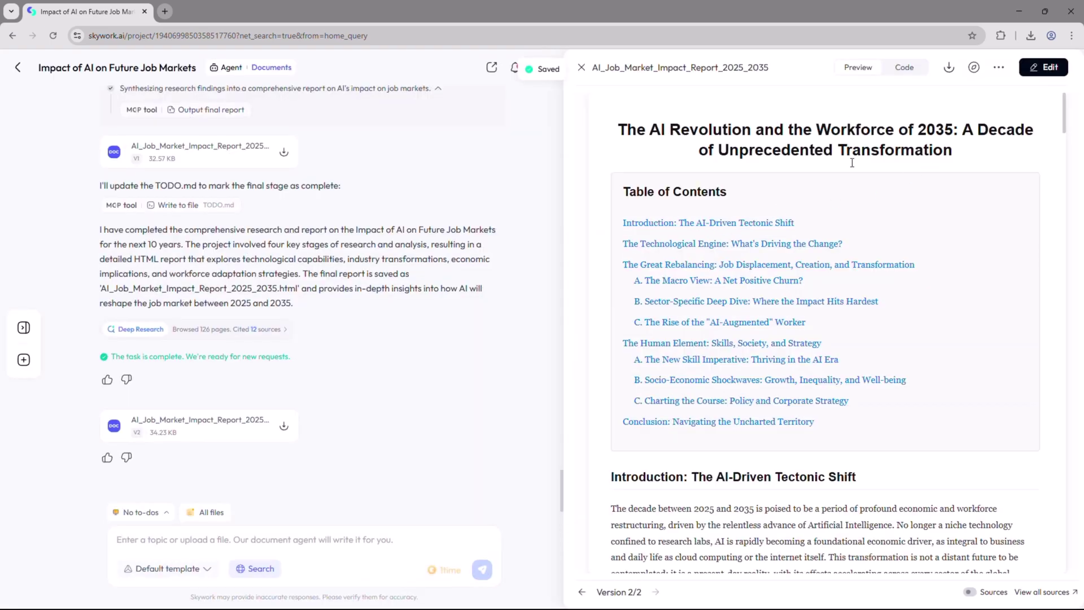
Choose the Slides agent and submit the topic 'Top 5 Emerging Technologies in Education 2025'
{"action": "scroll", "coordinate": [879, 300], "scroll_direction": "down", "scroll_amount": 4}
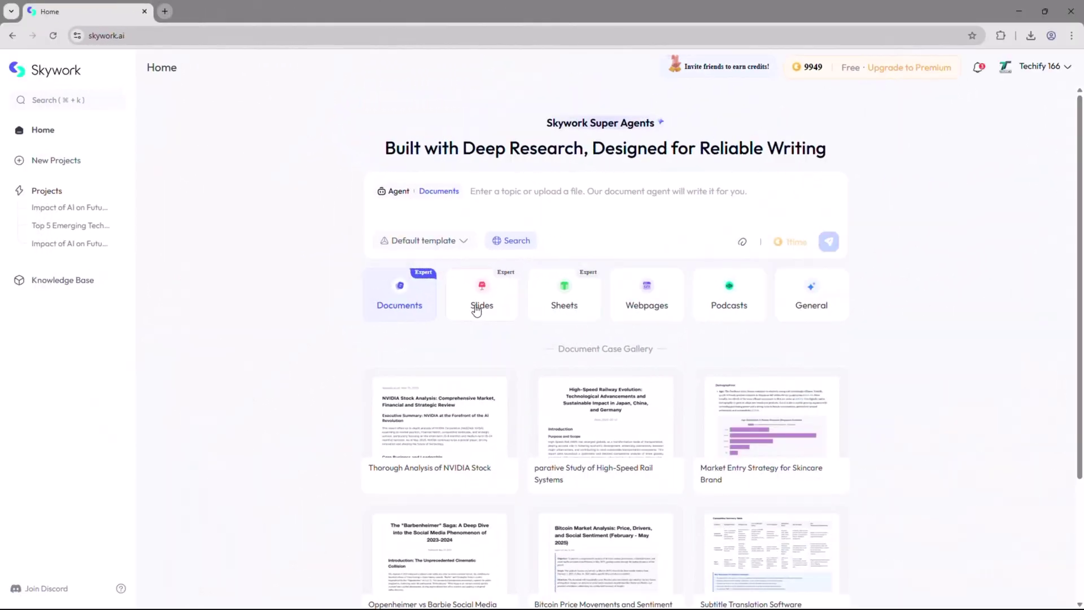
{"action": "left_click", "coordinate": [476, 307]}
{"action": "scroll", "coordinate": [318, 358], "scroll_direction": "down", "scroll_amount": 3}
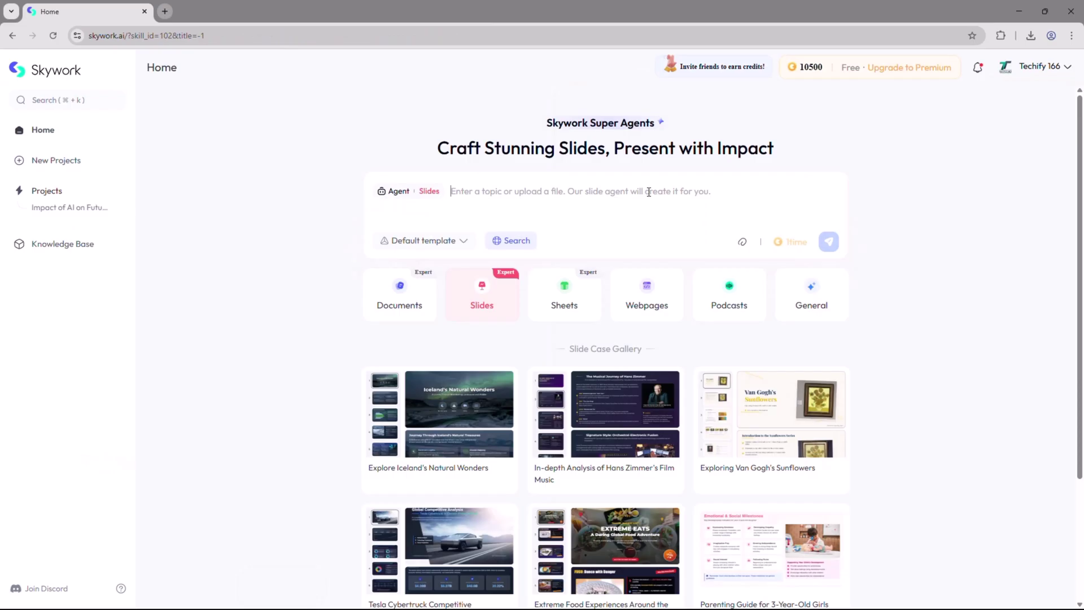
{"action": "type", "text": "Top 5 Emerging Technologies in Education 2025"}
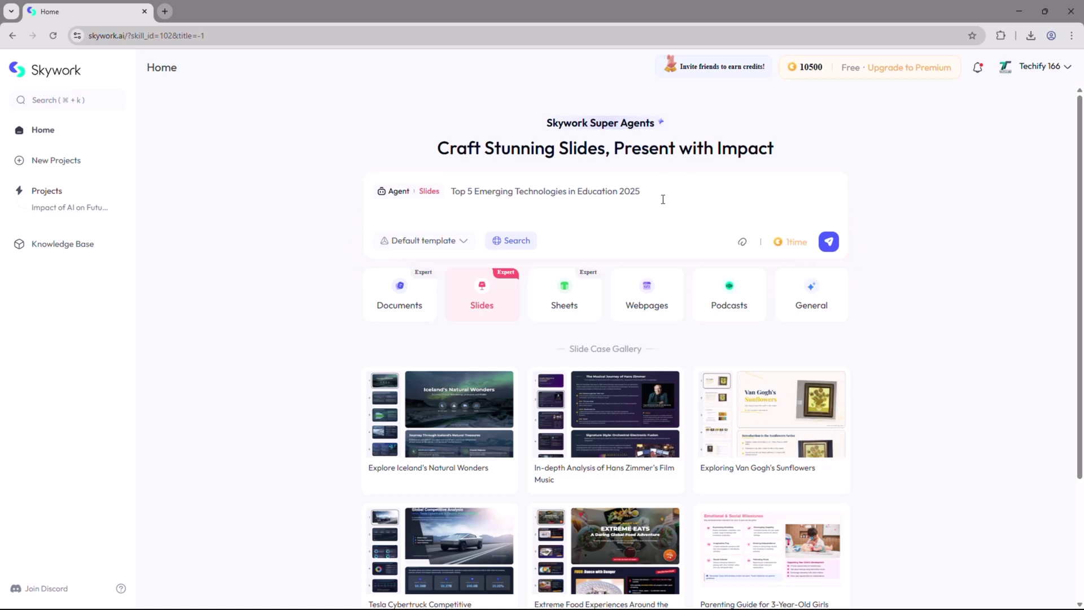
{"action": "left_click", "coordinate": [828, 243]}
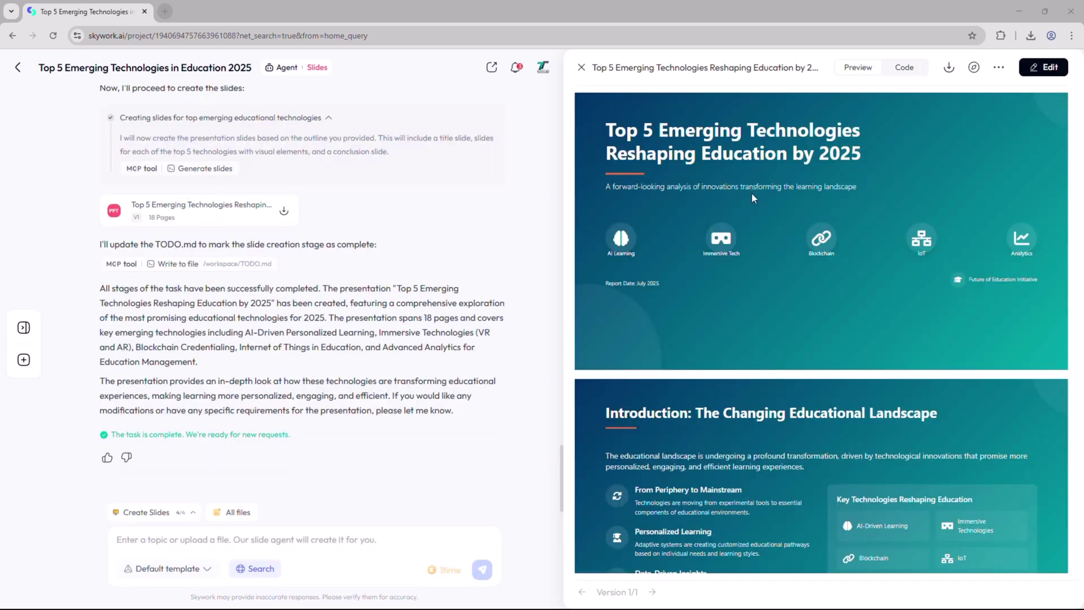
Scroll down through the 18-page education deck preview and partway back up
{"action": "scroll", "coordinate": [753, 198], "scroll_direction": "down", "scroll_amount": 6}
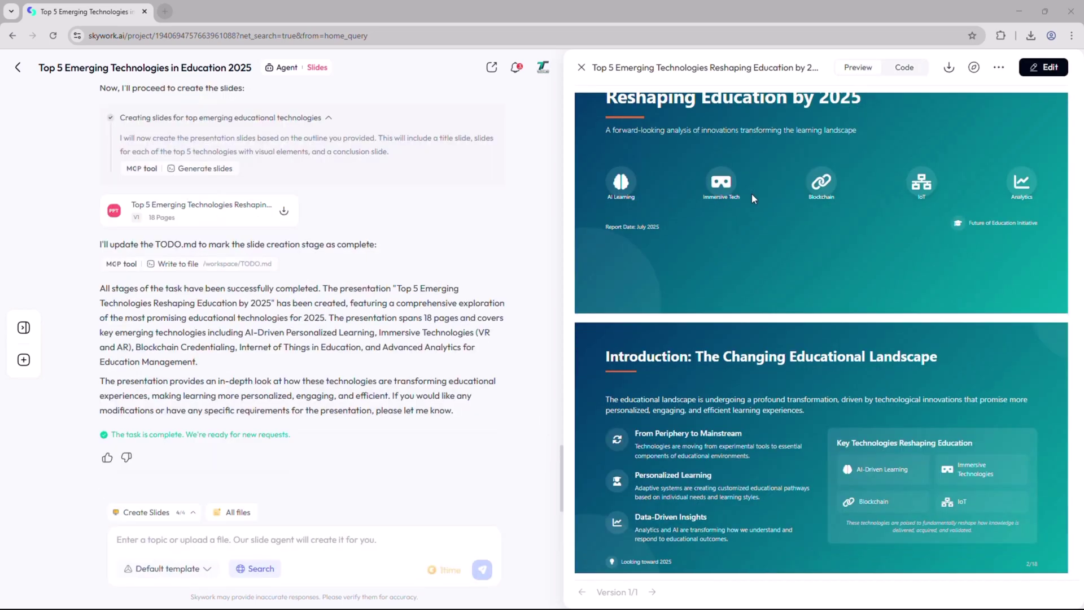
{"action": "scroll", "coordinate": [763, 207], "scroll_direction": "down", "scroll_amount": 13}
{"action": "scroll", "coordinate": [766, 220], "scroll_direction": "down", "scroll_amount": 12}
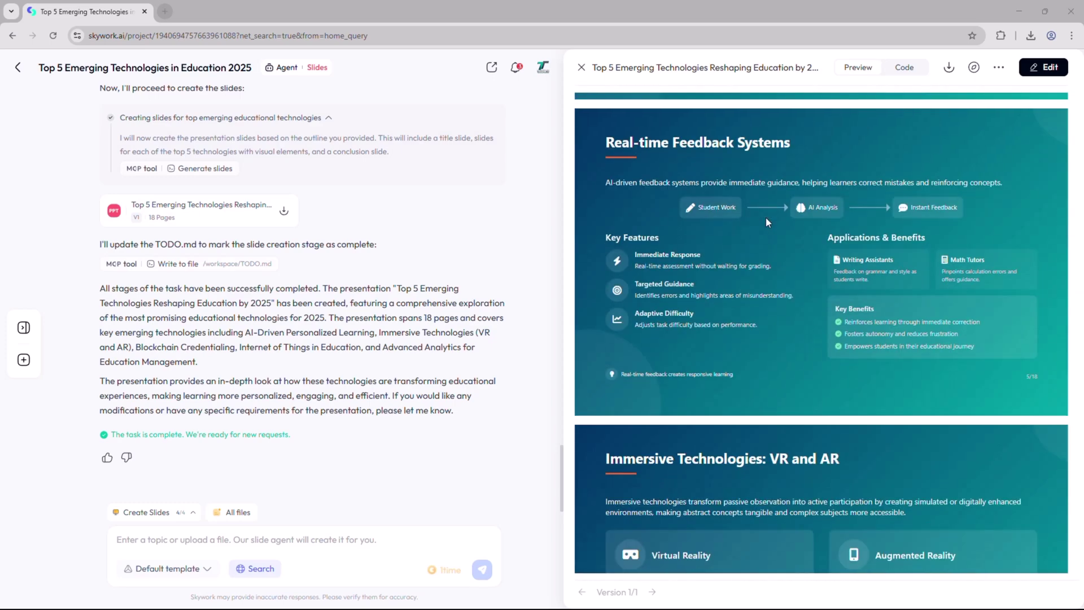
{"action": "scroll", "coordinate": [784, 237], "scroll_direction": "down", "scroll_amount": 17}
{"action": "scroll", "coordinate": [819, 254], "scroll_direction": "down", "scroll_amount": 19}
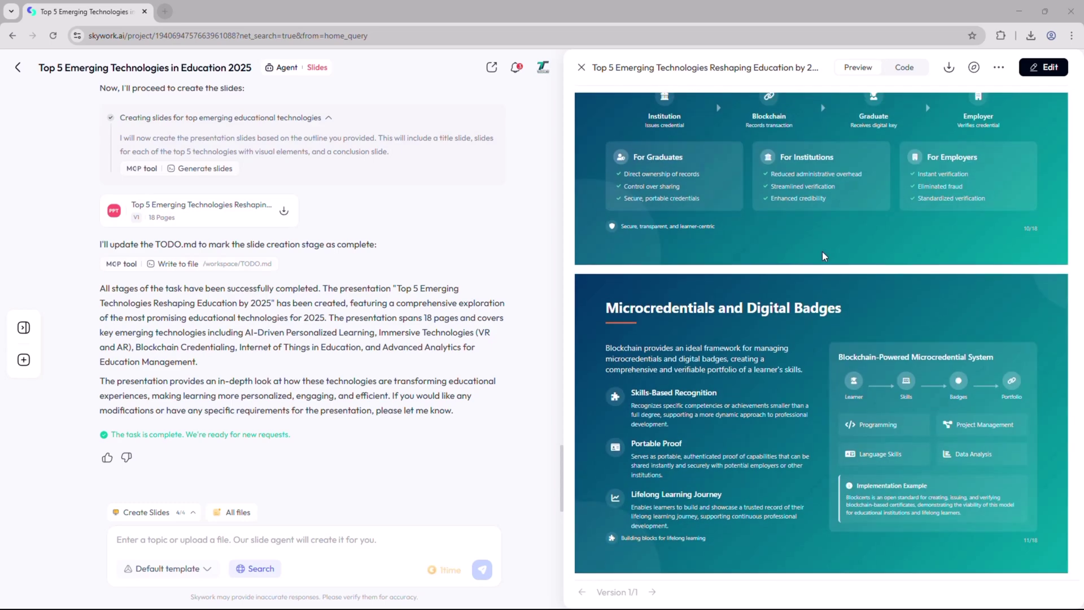
{"action": "scroll", "coordinate": [823, 258], "scroll_direction": "down", "scroll_amount": 20}
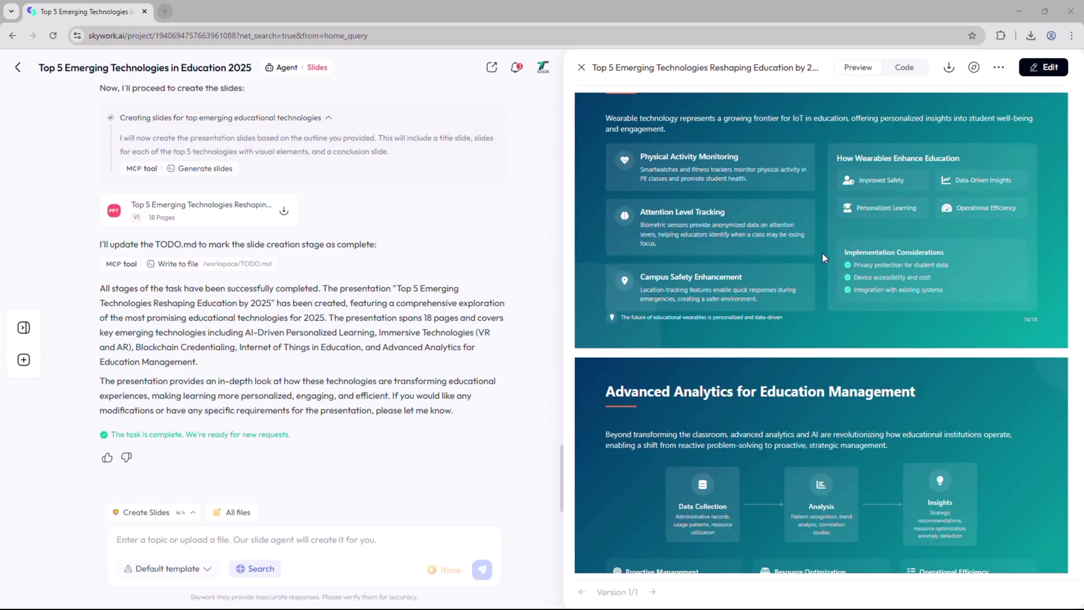
{"action": "scroll", "coordinate": [822, 253], "scroll_direction": "down", "scroll_amount": 2}
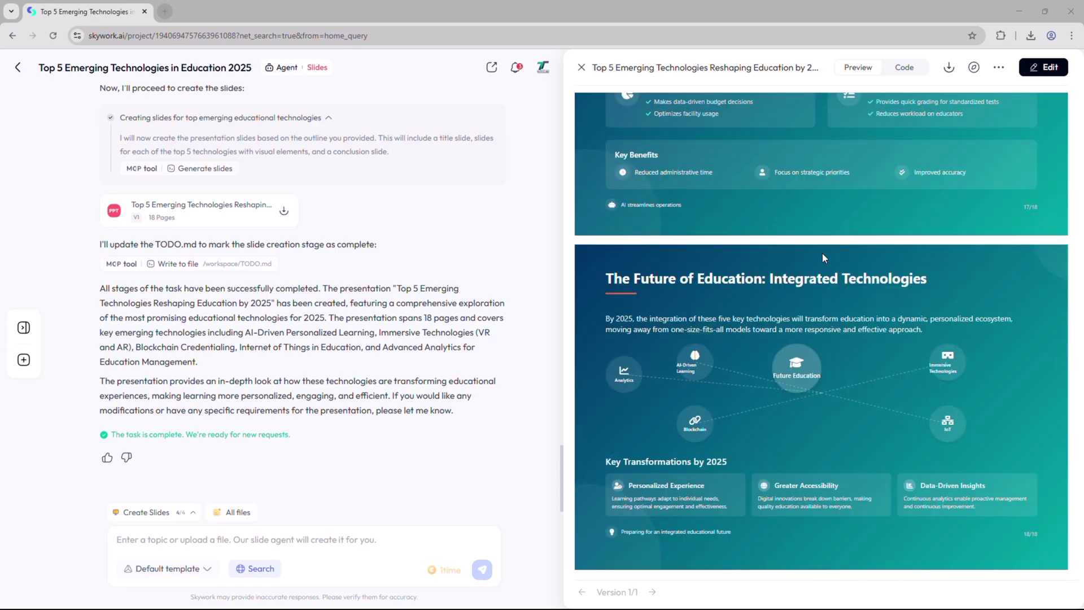
{"action": "scroll", "coordinate": [822, 253], "scroll_direction": "up", "scroll_amount": 20}
{"action": "scroll", "coordinate": [823, 258], "scroll_direction": "up", "scroll_amount": 20}
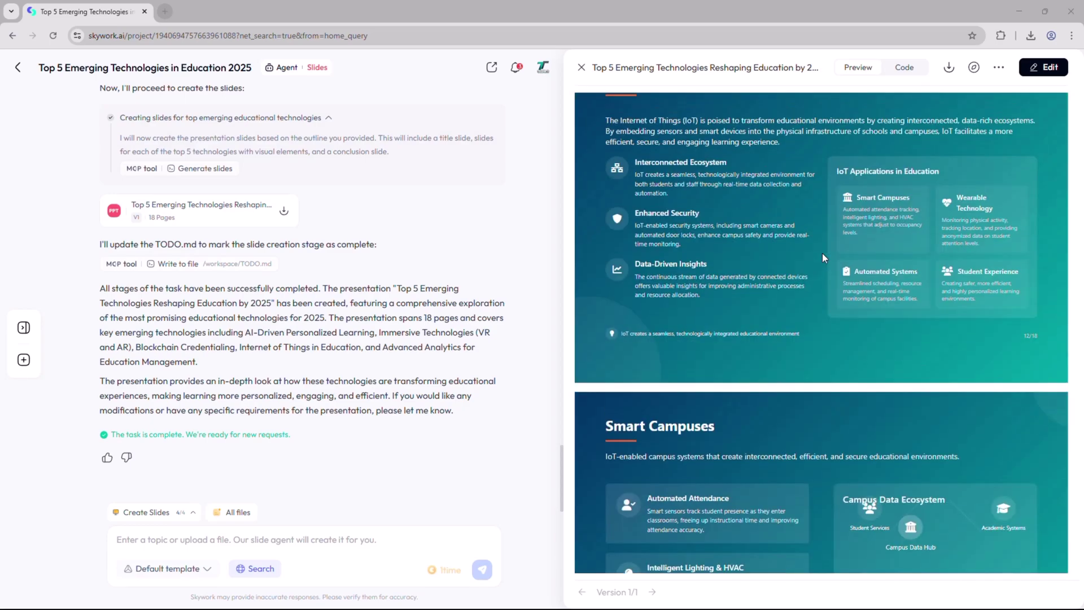
{"action": "scroll", "coordinate": [822, 253], "scroll_direction": "up", "scroll_amount": 6}
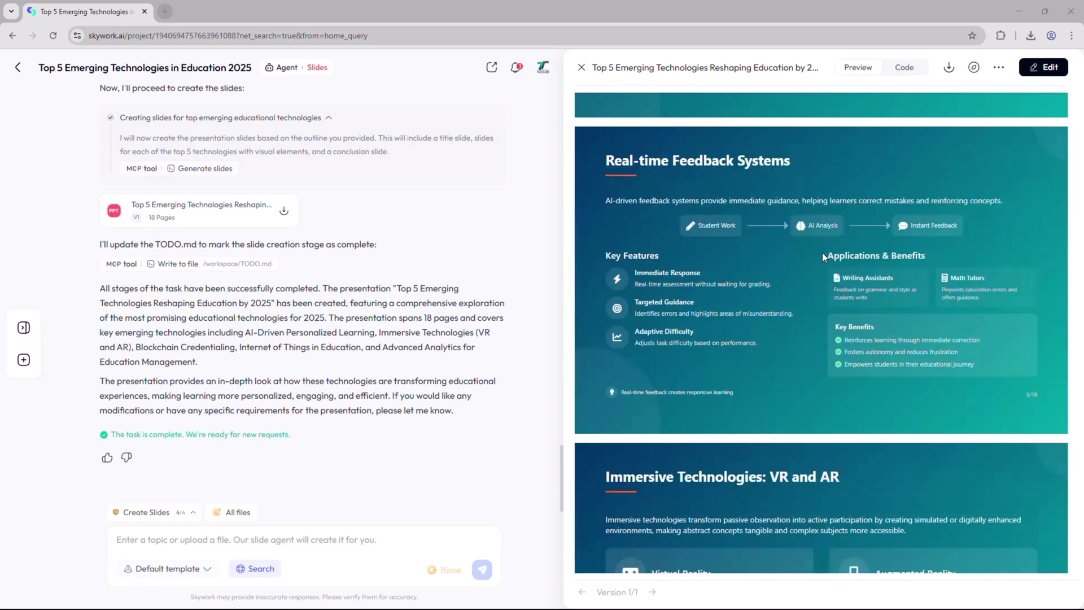
Open and skim the 2025 Sales Data Consolidation Sheets example, then close it
{"action": "left_click", "coordinate": [1043, 67]}
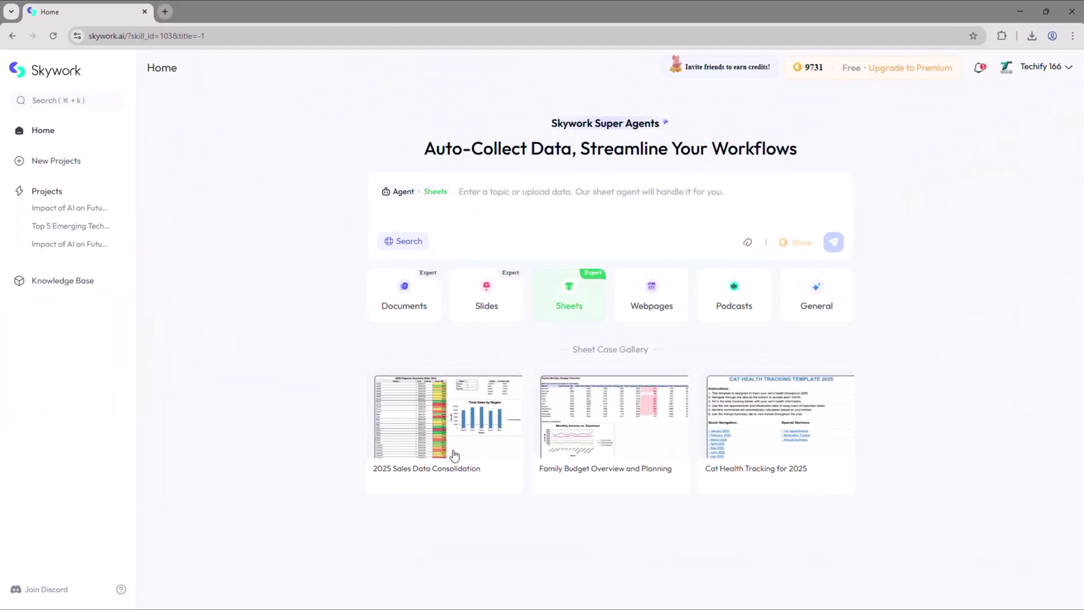
{"action": "left_click", "coordinate": [473, 435]}
{"action": "scroll", "coordinate": [743, 291], "scroll_direction": "down", "scroll_amount": 10}
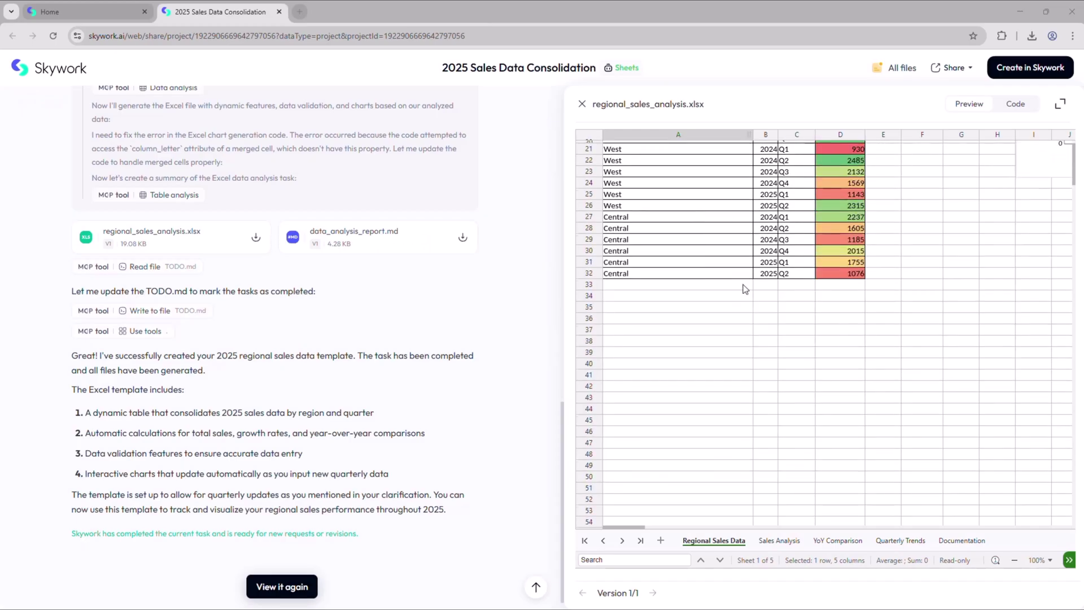
{"action": "scroll", "coordinate": [743, 291], "scroll_direction": "up", "scroll_amount": 10}
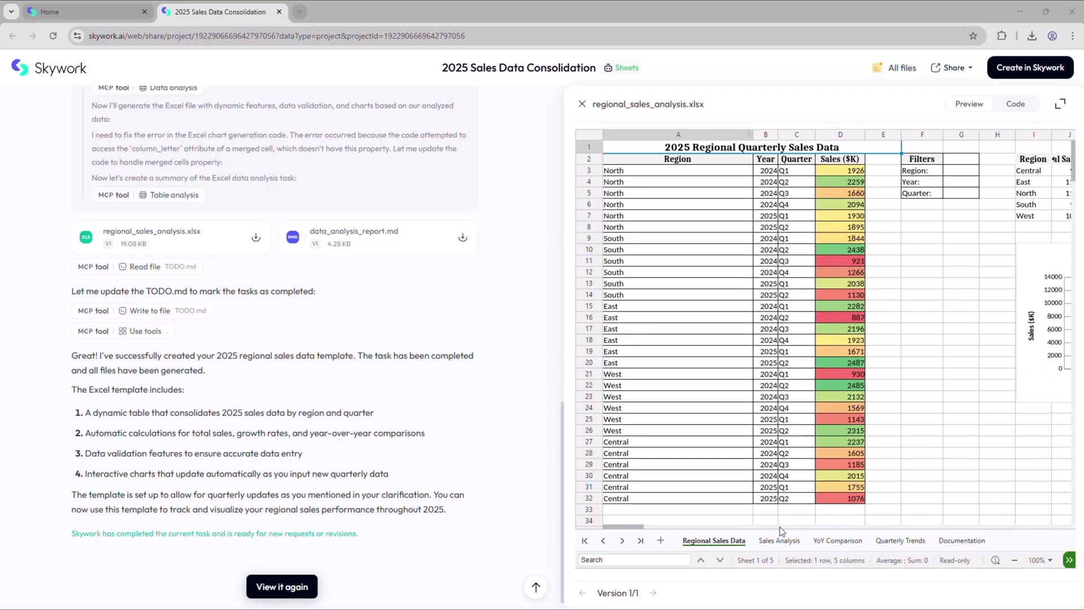
{"action": "key", "text": "ctrl+w"}
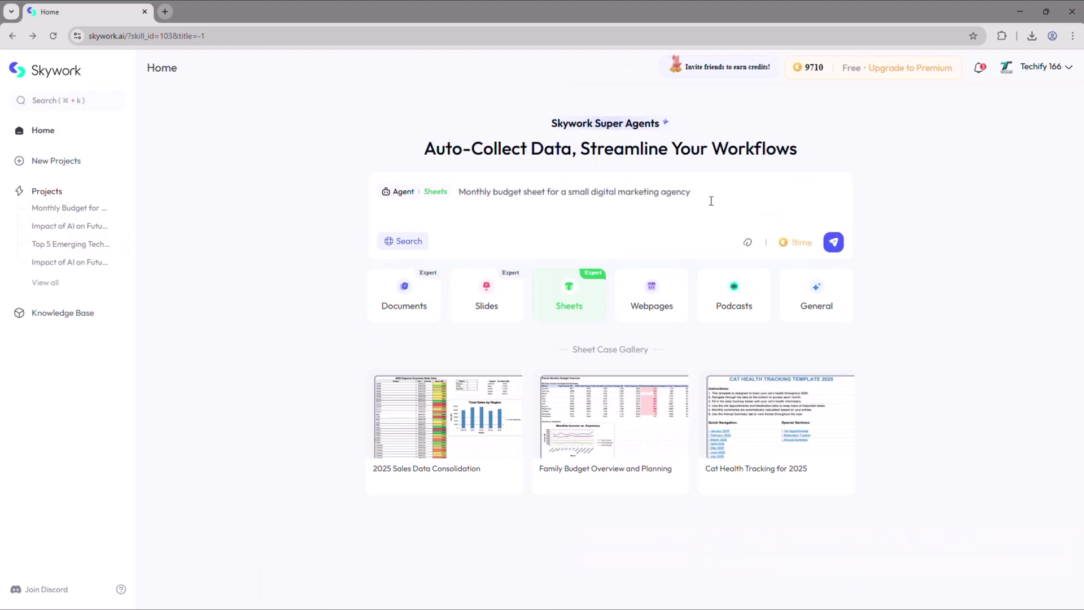
Bring up the file upload options for the monthly budget sheet request
{"action": "left_click", "coordinate": [747, 242]}
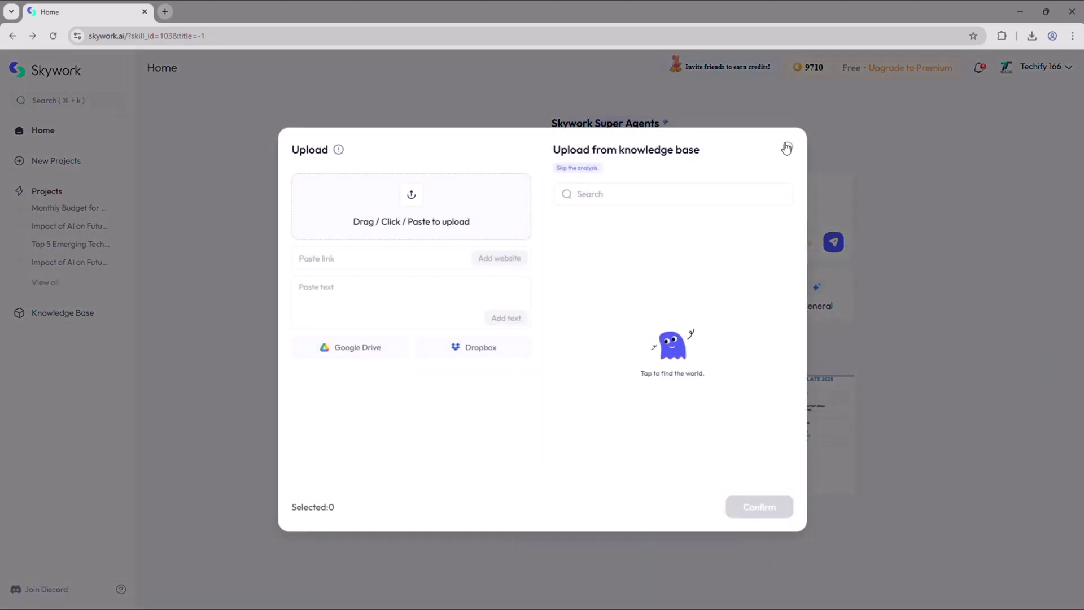
{"action": "left_click", "coordinate": [789, 148]}
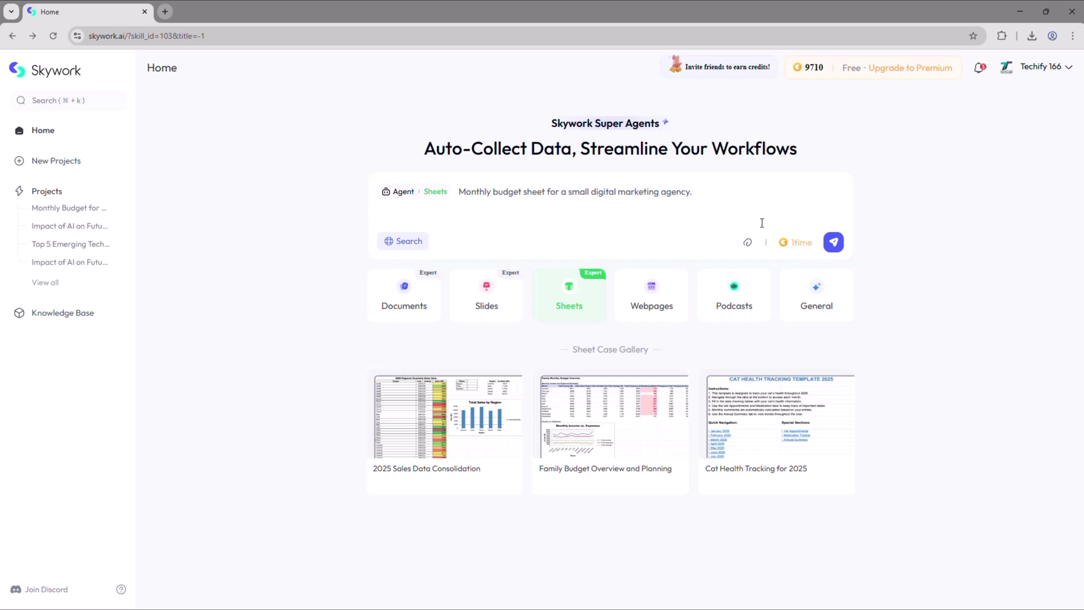
{"action": "left_click", "coordinate": [748, 243]}
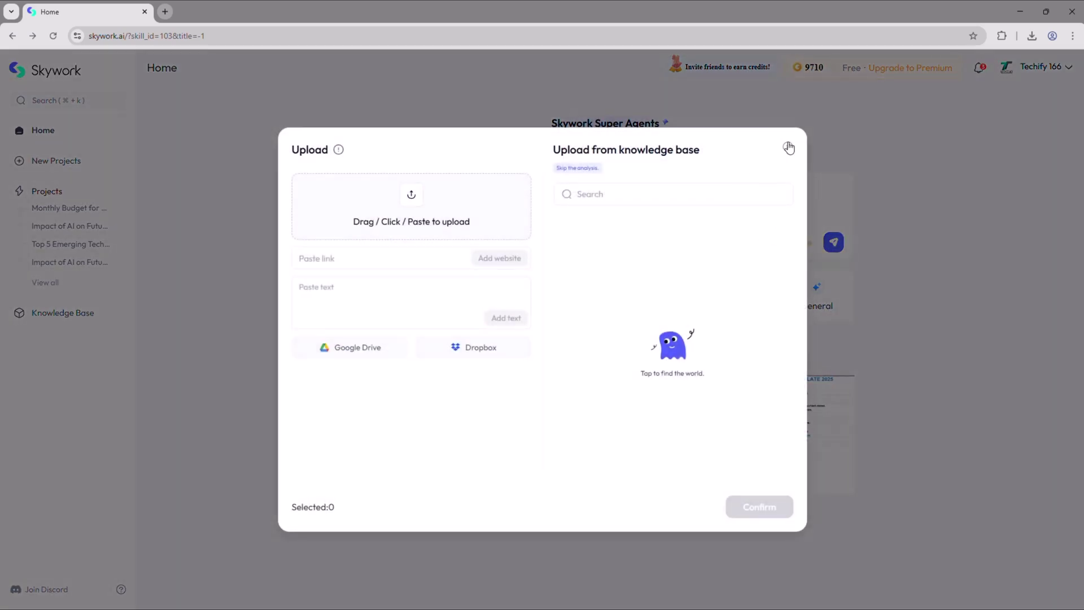
Send the budget request with income, expense, profit, project allocation and cash flow functions
{"action": "left_click", "coordinate": [789, 148]}
{"action": "left_click", "coordinate": [834, 242]}
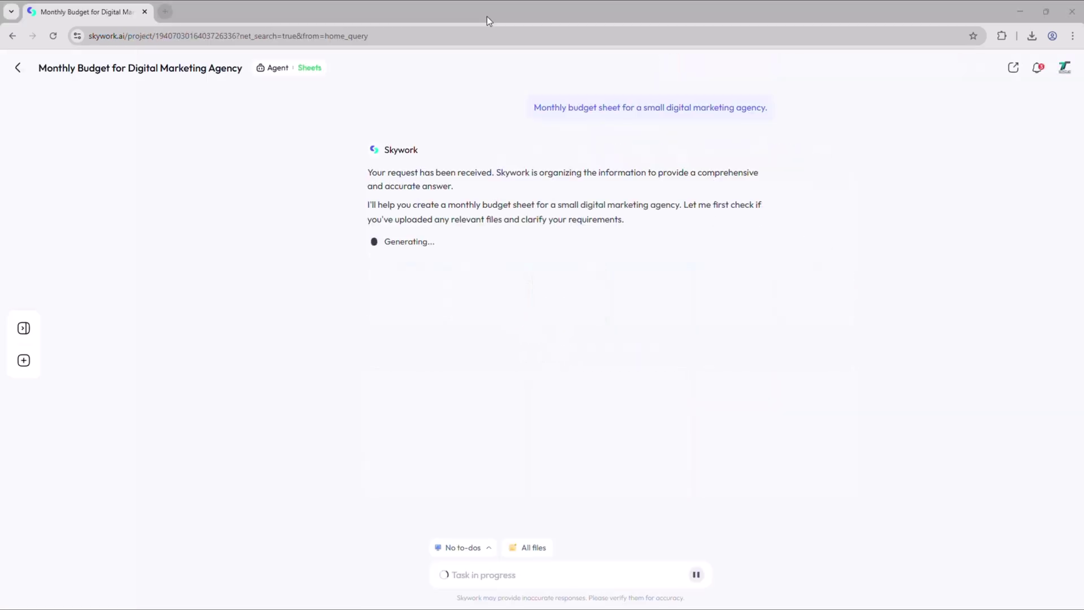
{"action": "left_click", "coordinate": [395, 222]}
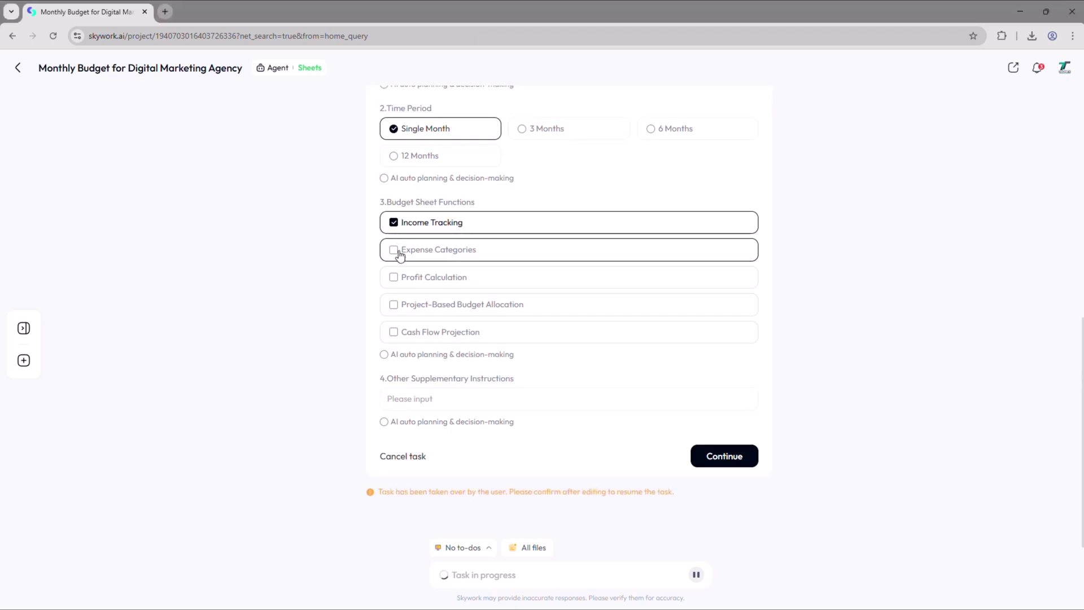
{"action": "left_click", "coordinate": [394, 250]}
{"action": "left_click", "coordinate": [393, 277]}
{"action": "left_click", "coordinate": [393, 304]}
{"action": "left_click", "coordinate": [393, 332]}
Add software subscriptions, office expenses and client expenses as budget categories
{"action": "scroll", "coordinate": [397, 346], "scroll_direction": "up", "scroll_amount": 7}
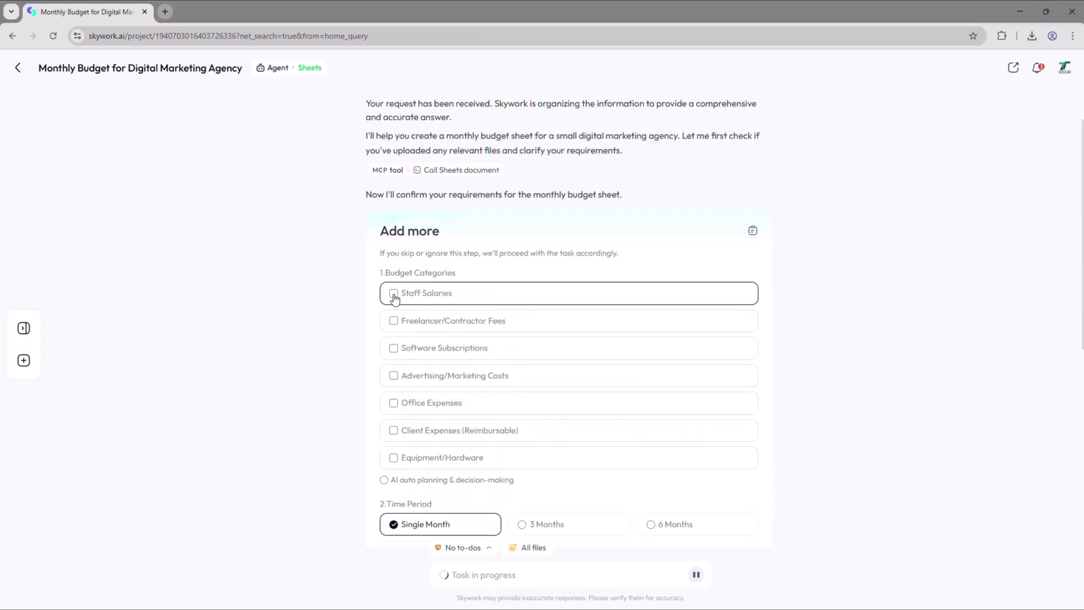
{"action": "left_click", "coordinate": [394, 348]}
{"action": "left_click", "coordinate": [393, 403]}
{"action": "left_click", "coordinate": [394, 431]}
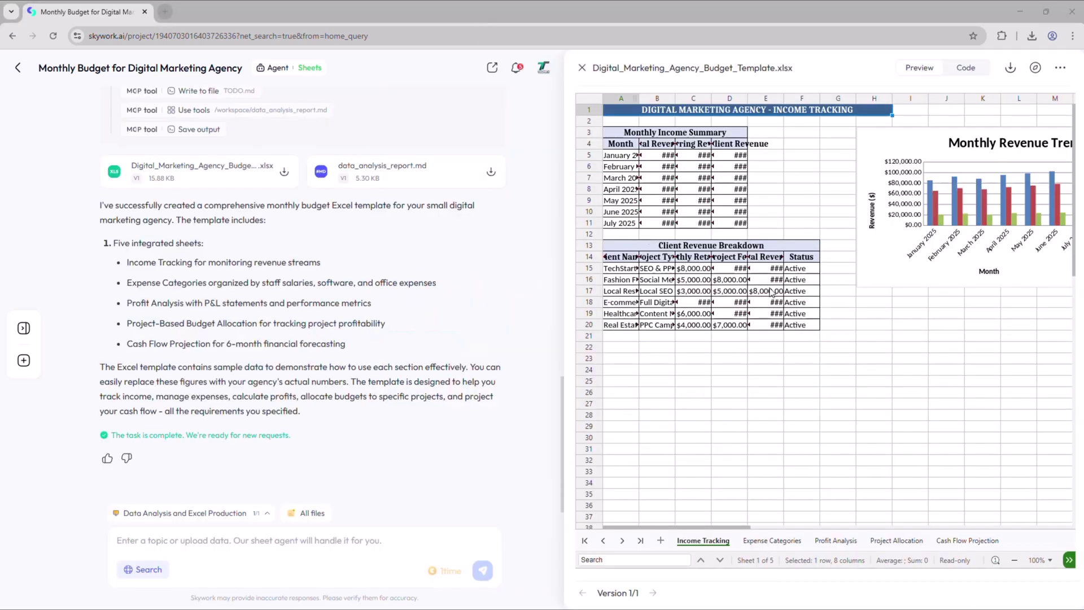
Browse the Expense Categories, Profit Analysis, Project Allocation and Cash Flow Projection sheets
{"action": "left_click", "coordinate": [772, 540]}
{"action": "left_click", "coordinate": [835, 541]}
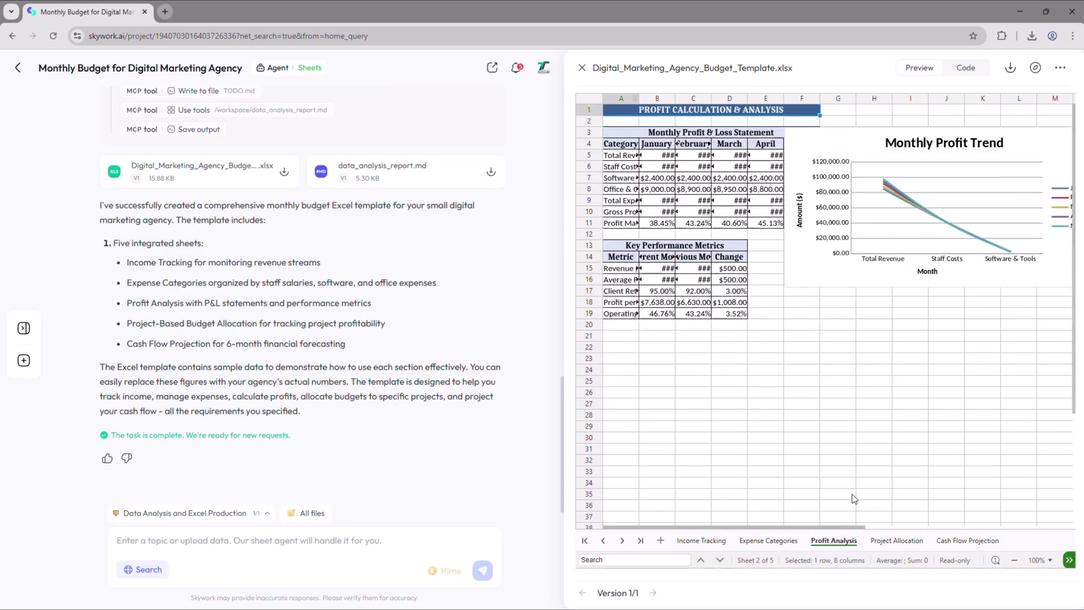
{"action": "left_click", "coordinate": [893, 540]}
{"action": "left_click", "coordinate": [960, 540]}
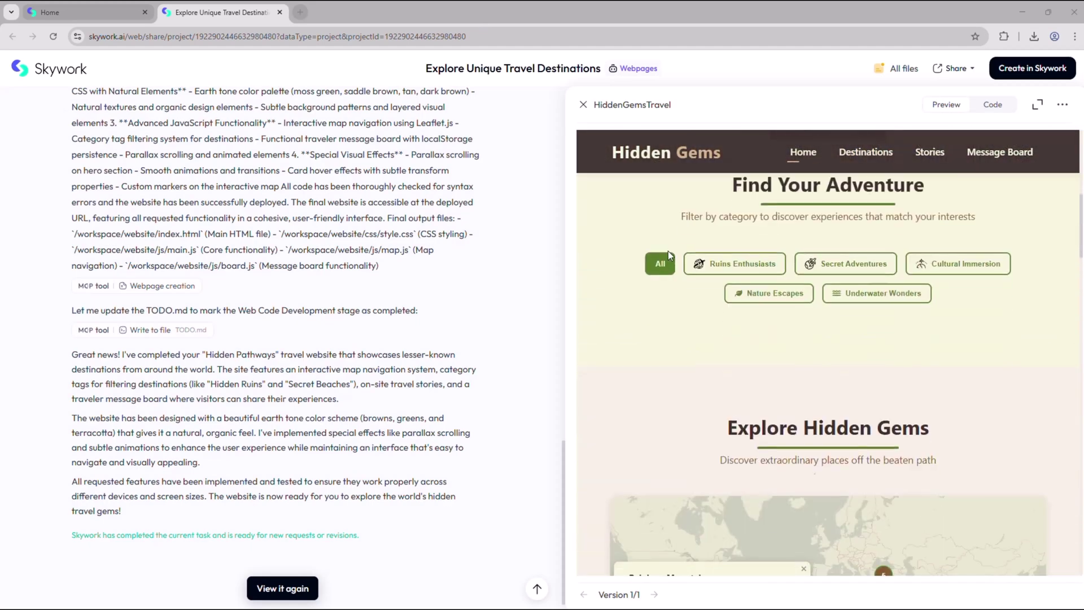
Close the travel destinations example and paste the freelance graphic designer portfolio prompt
{"action": "scroll", "coordinate": [669, 253], "scroll_direction": "down", "scroll_amount": 15}
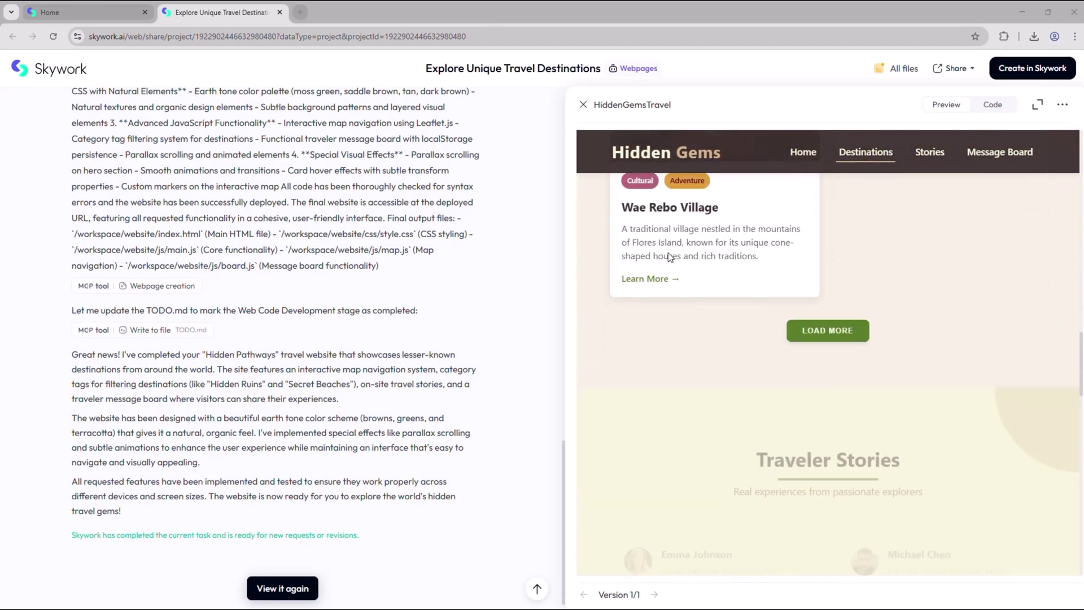
{"action": "scroll", "coordinate": [668, 252], "scroll_direction": "down", "scroll_amount": 10}
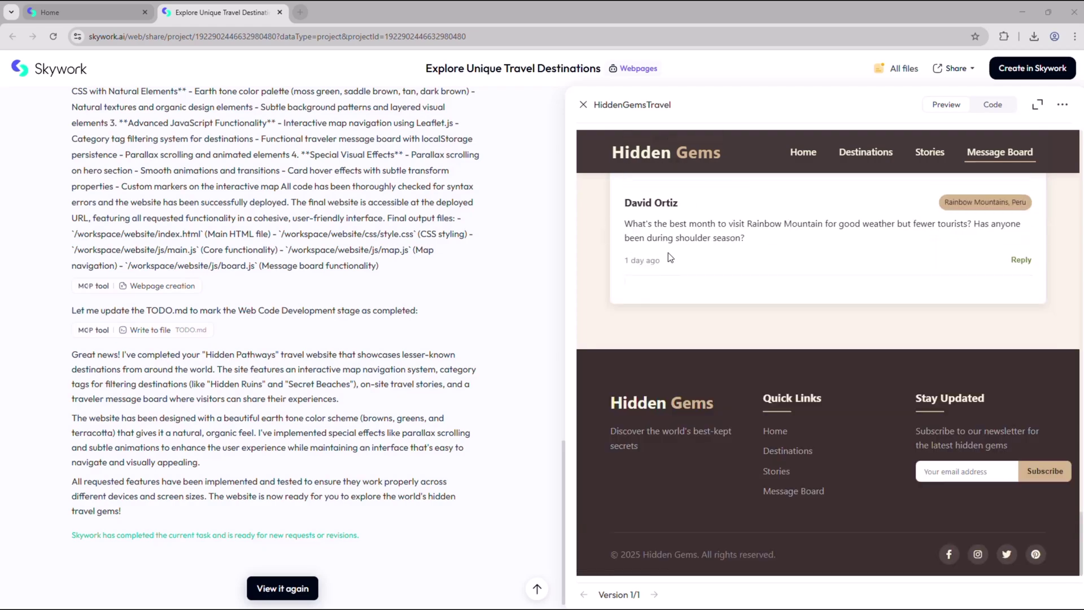
{"action": "key", "text": "ctrl+w"}
{"action": "type", "text": "Portfolio website for a freelance graphic designer with project showcase and contact form"}
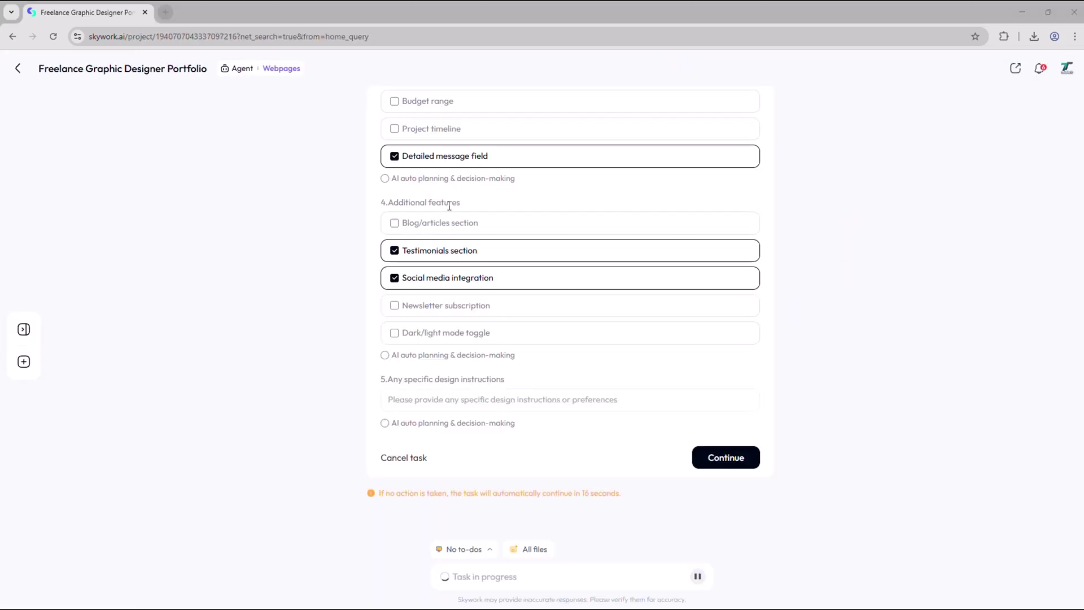
Add a dark/light mode toggle, leave the blog section off, and submit the portfolio requirements
{"action": "scroll", "coordinate": [452, 203], "scroll_direction": "up", "scroll_amount": 5}
{"action": "scroll", "coordinate": [451, 206], "scroll_direction": "up", "scroll_amount": 5}
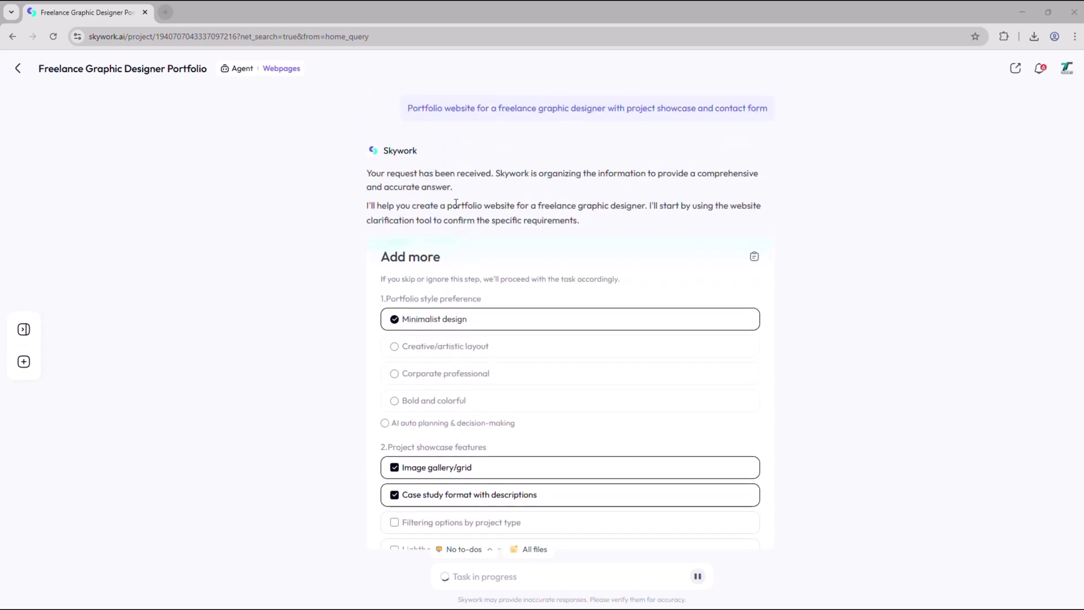
{"action": "scroll", "coordinate": [394, 401], "scroll_direction": "down", "scroll_amount": 4}
{"action": "scroll", "coordinate": [389, 360], "scroll_direction": "down", "scroll_amount": 6}
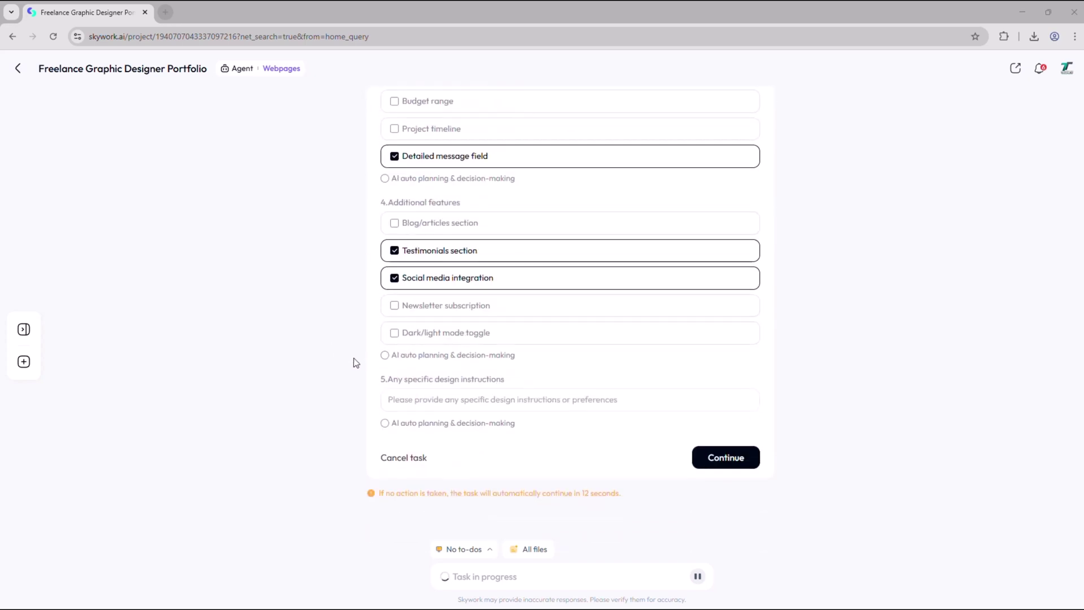
{"action": "left_click", "coordinate": [400, 225]}
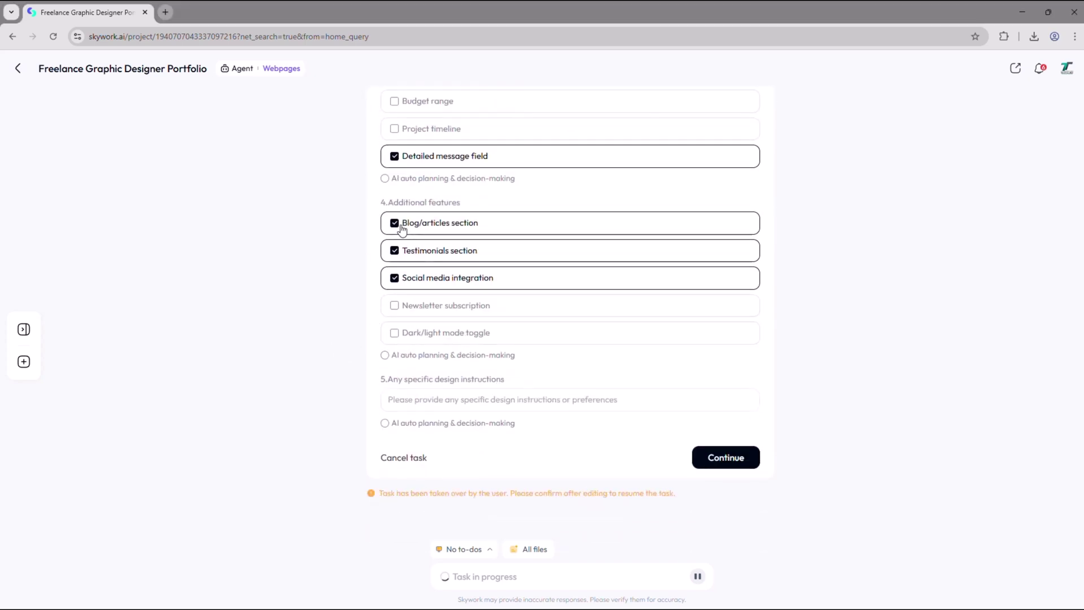
{"action": "left_click", "coordinate": [400, 226]}
{"action": "left_click", "coordinate": [395, 337]}
{"action": "left_click", "coordinate": [732, 458]}
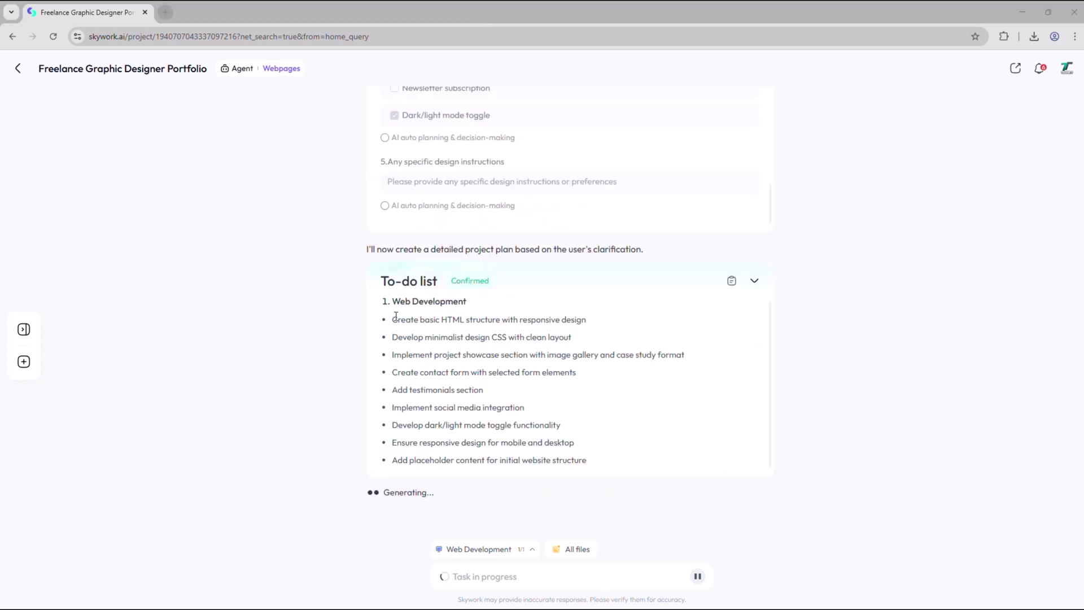
{"action": "left_click_drag", "start_coordinate": [394, 318], "coordinate": [651, 406]}
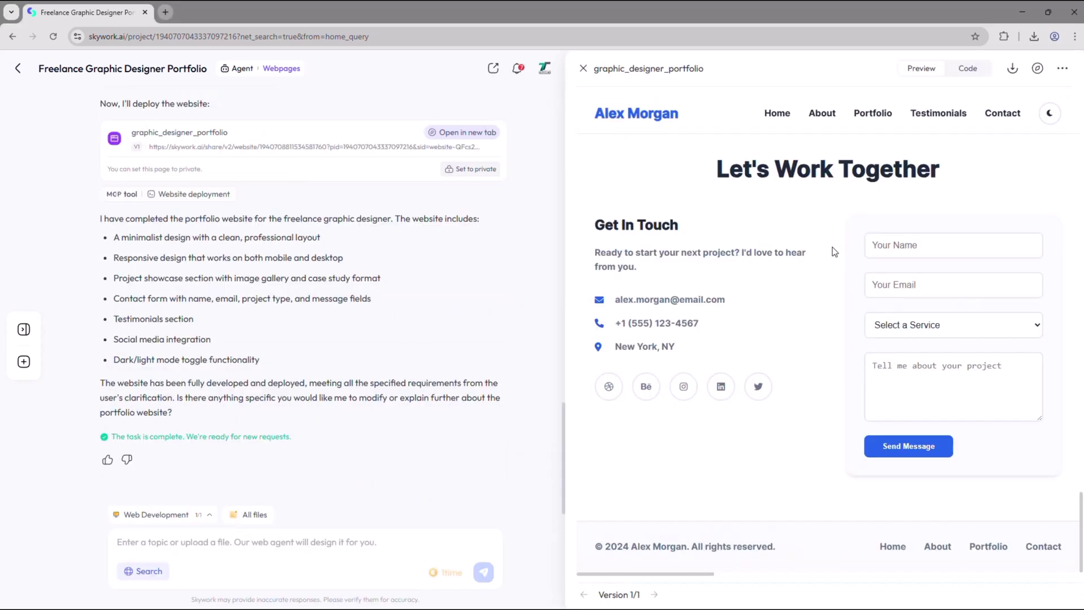
Jump through the portfolio's top, About Me, Portfolio, Testimonials and Contact sections, then enable dark mode
{"action": "scroll", "coordinate": [832, 248], "scroll_direction": "up", "scroll_amount": 10}
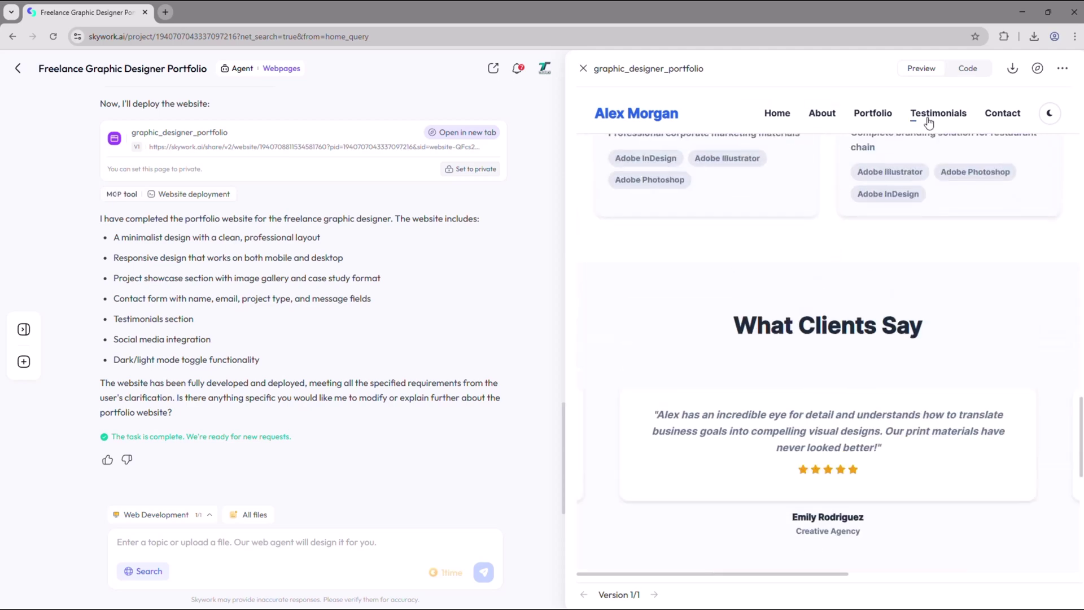
{"action": "left_click", "coordinate": [778, 115]}
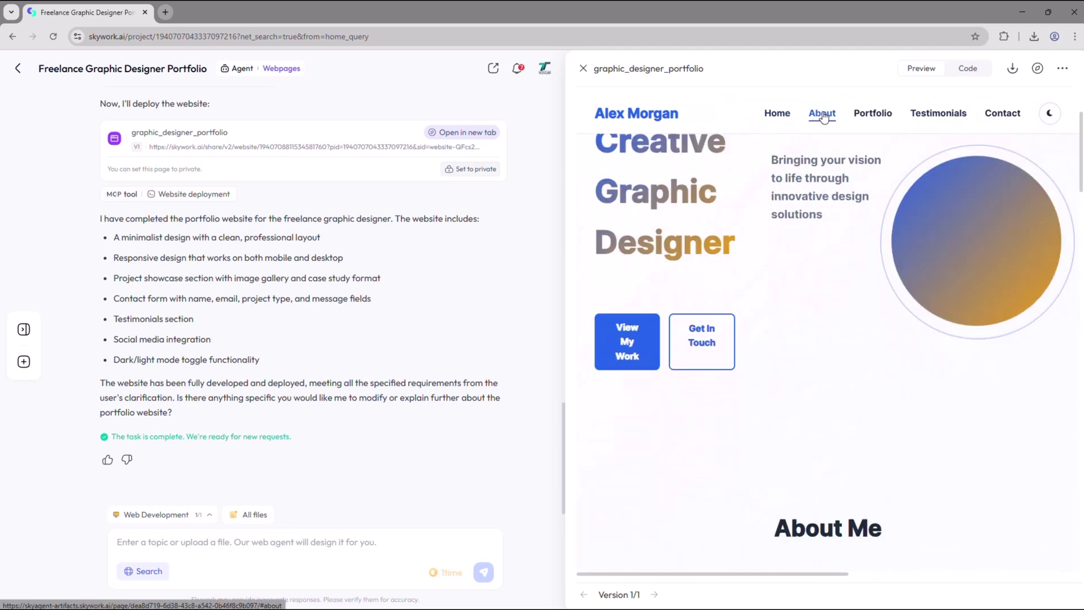
{"action": "left_click", "coordinate": [822, 115]}
{"action": "left_click", "coordinate": [873, 115]}
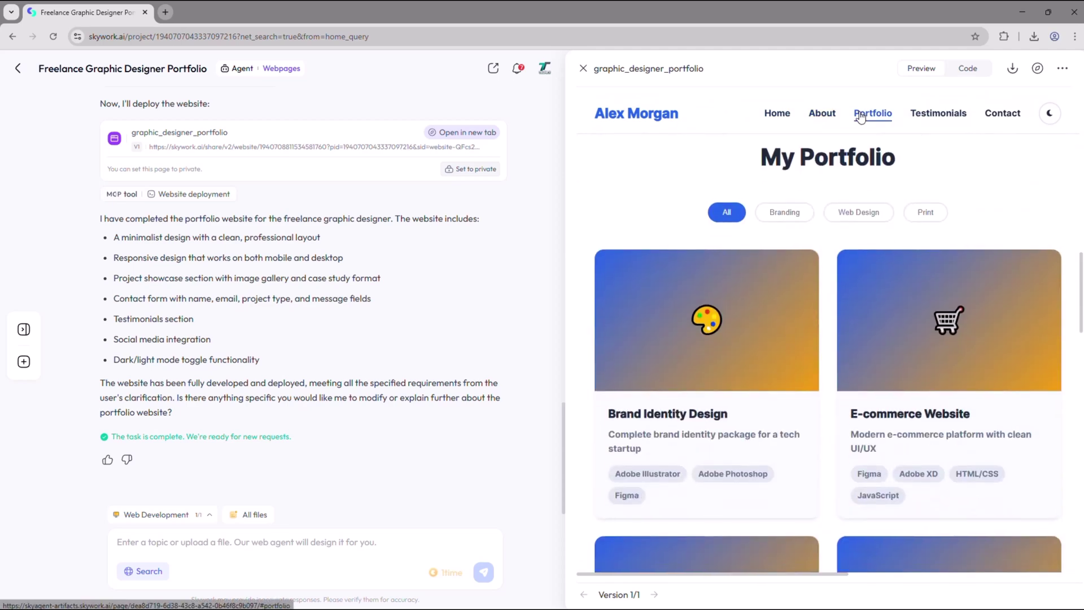
{"action": "left_click", "coordinate": [932, 116]}
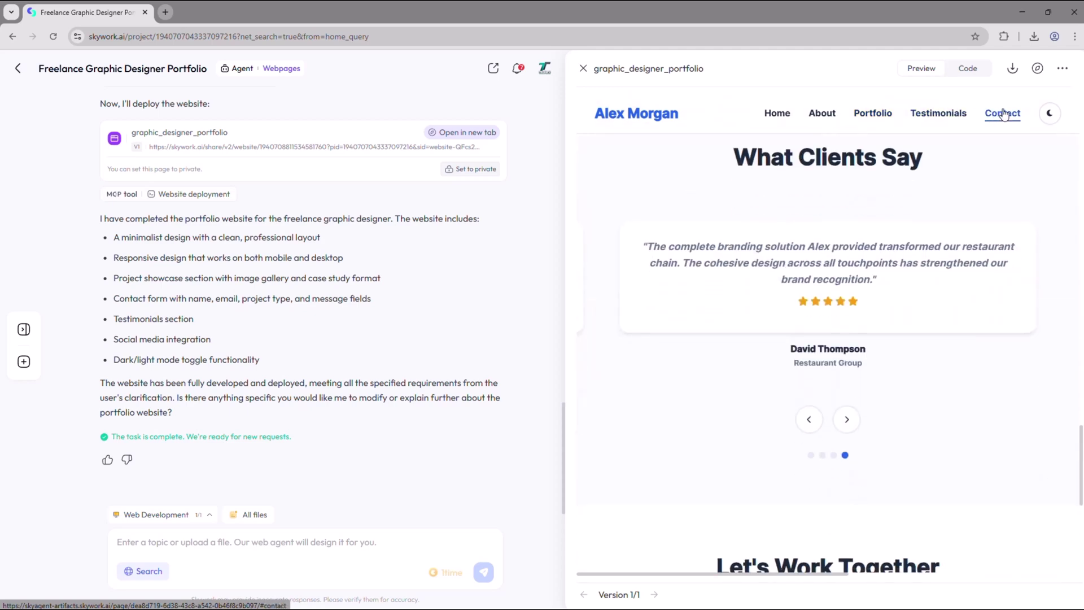
{"action": "left_click", "coordinate": [1004, 114]}
{"action": "left_click", "coordinate": [1050, 116]}
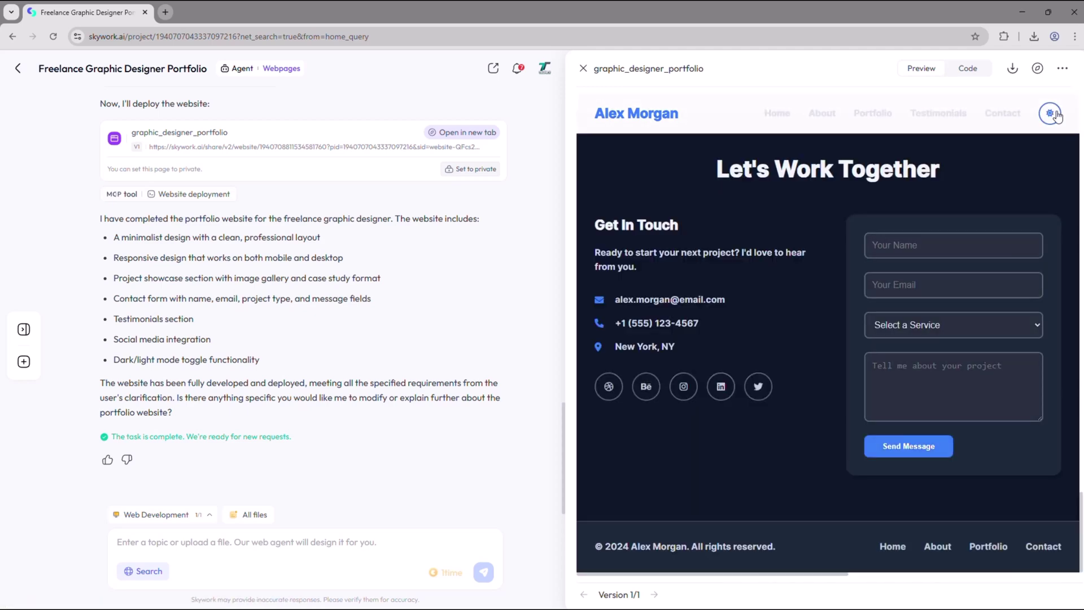
Restore the portfolio's light mode, then open, skim and close the Black Dahlia podcast example
{"action": "left_click", "coordinate": [1050, 115]}
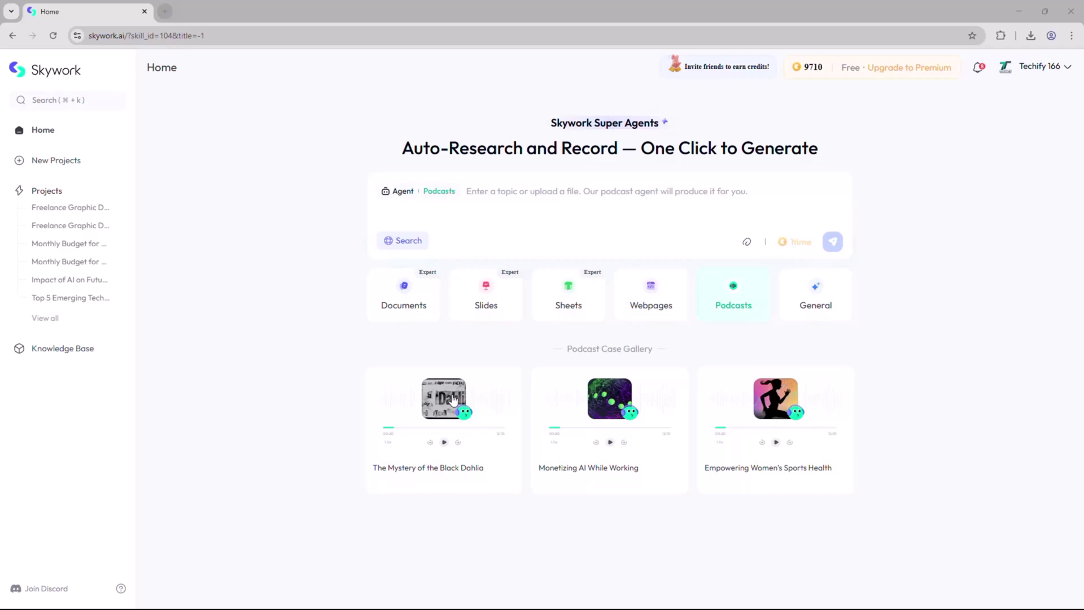
{"action": "left_click", "coordinate": [452, 400]}
{"action": "scroll", "coordinate": [824, 317], "scroll_direction": "down", "scroll_amount": 10}
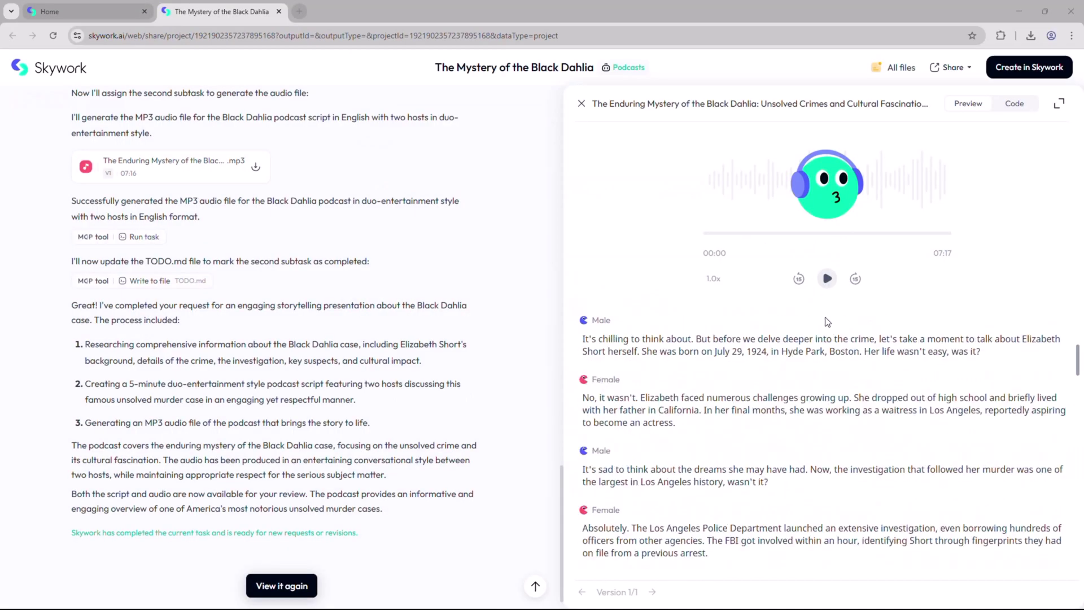
{"action": "scroll", "coordinate": [819, 332], "scroll_direction": "down", "scroll_amount": 15}
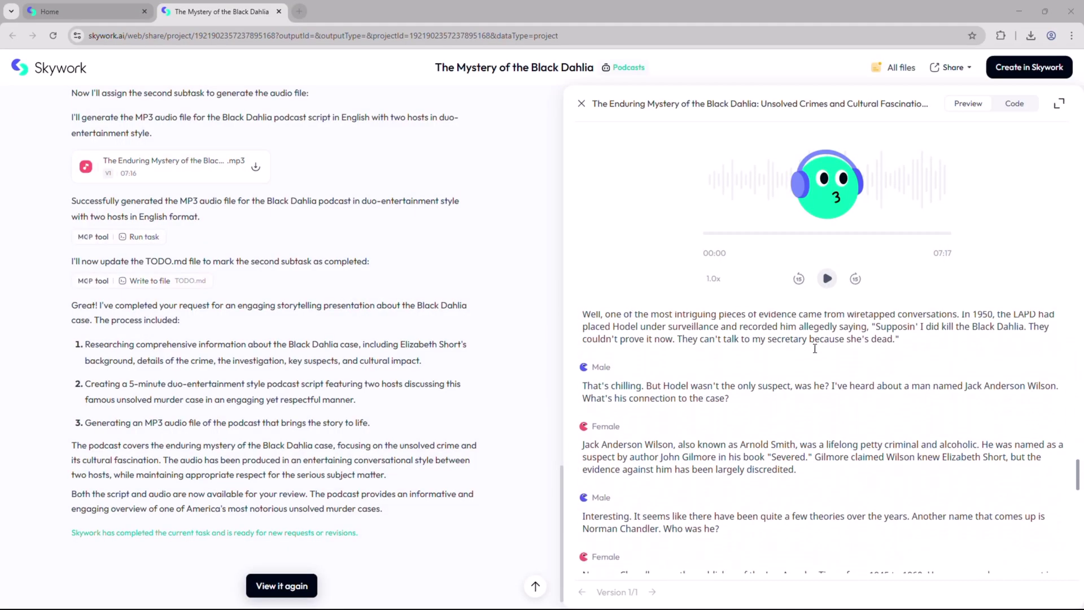
{"action": "scroll", "coordinate": [813, 350], "scroll_direction": "up", "scroll_amount": 20}
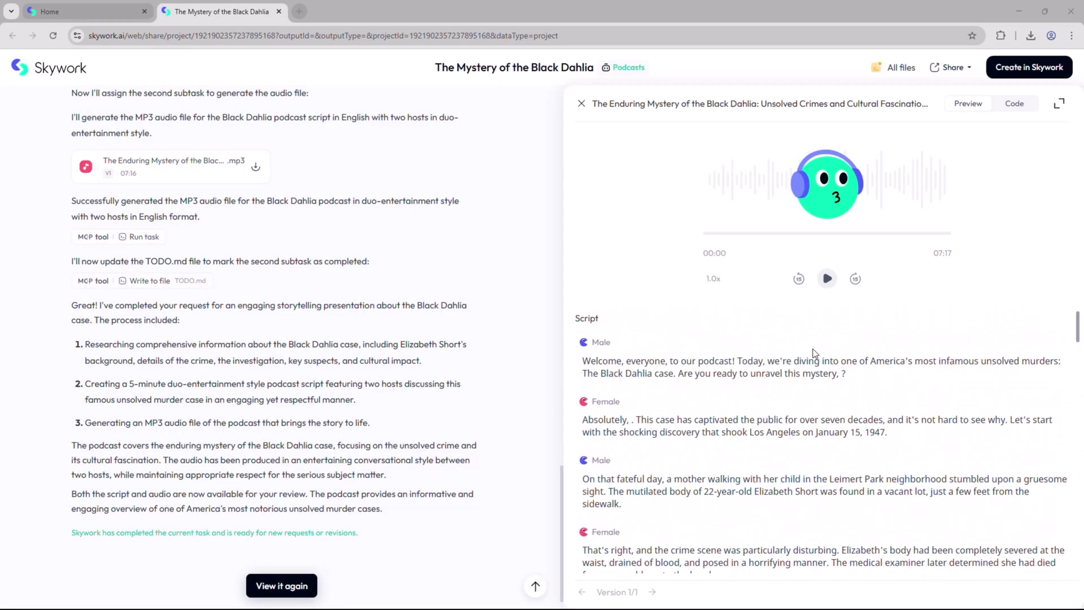
{"action": "key", "text": "ctrl+w"}
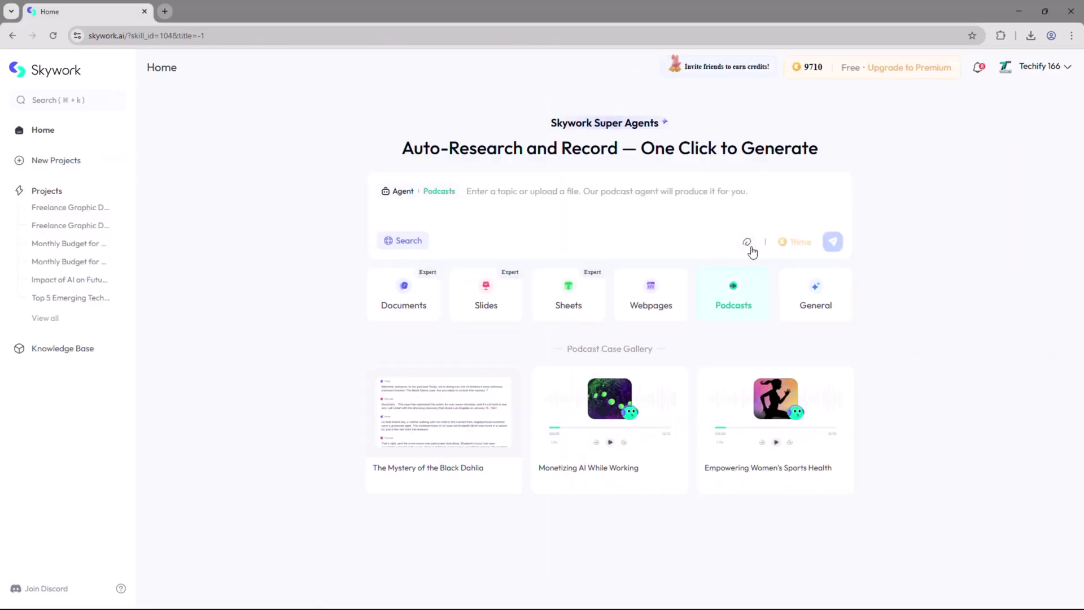
Attach the MP3 file '1' and send the podcast request
{"action": "left_click", "coordinate": [749, 247]}
{"action": "left_click", "coordinate": [394, 214]}
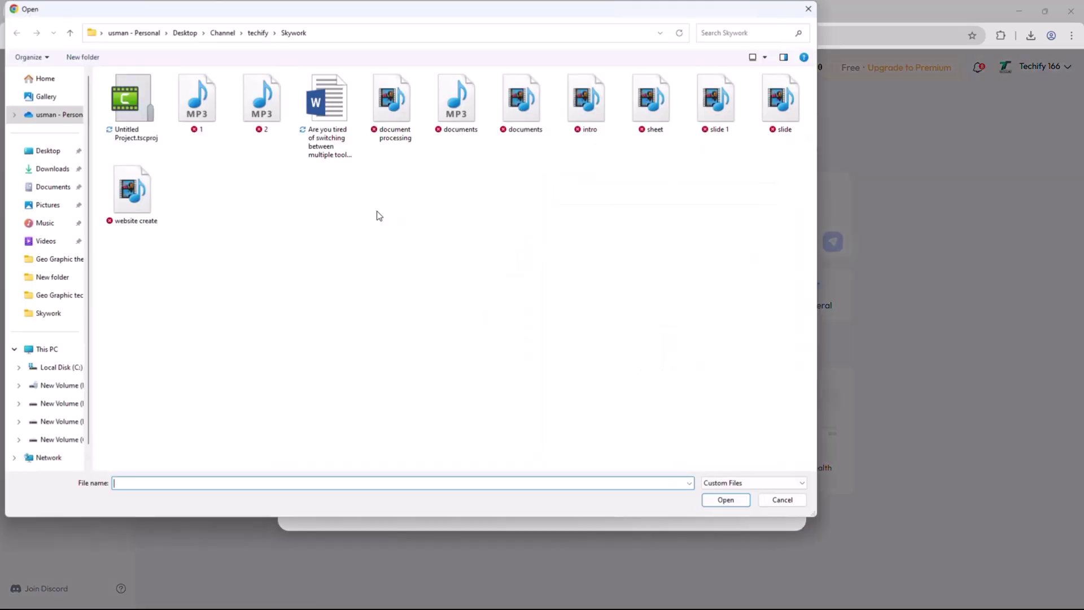
{"action": "left_click", "coordinate": [212, 109]}
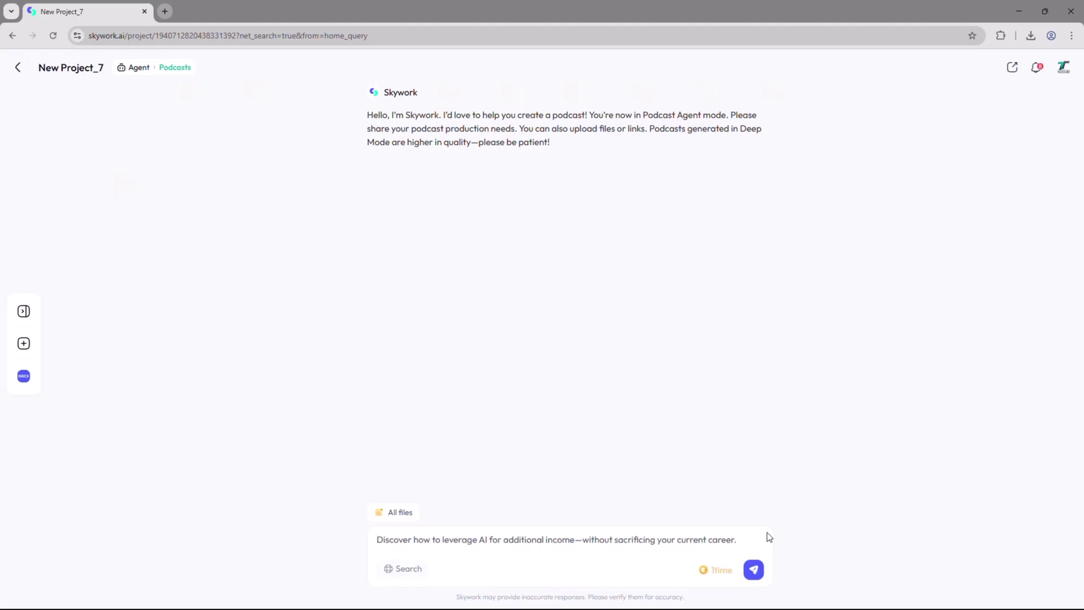
{"action": "left_click", "coordinate": [754, 570]}
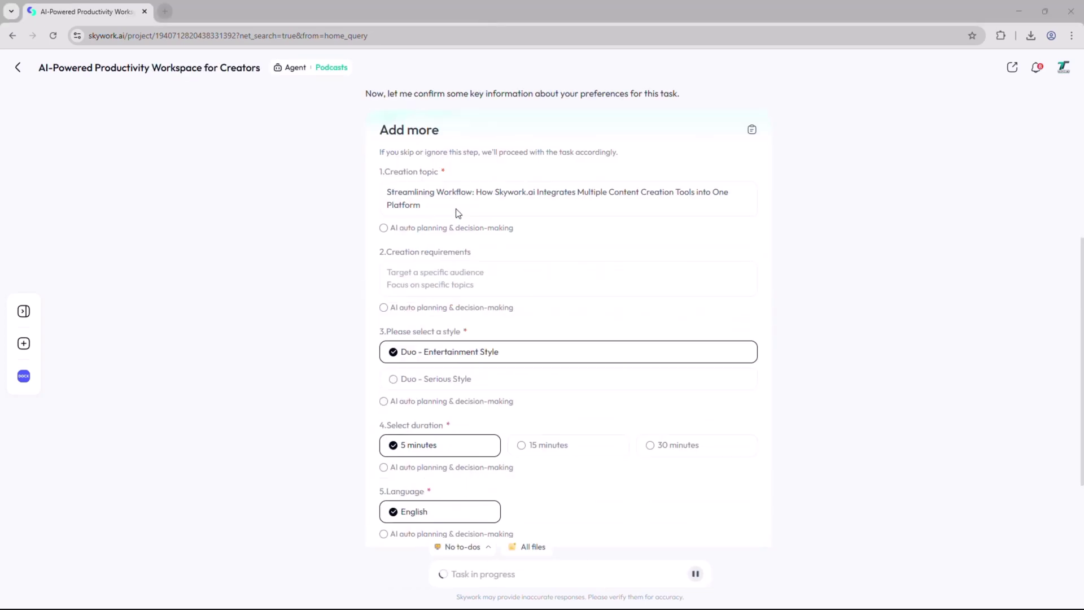
Confirm the podcast preferences and play the generated podcast audio
{"action": "scroll", "coordinate": [458, 213], "scroll_direction": "down", "scroll_amount": 2}
{"action": "left_click", "coordinate": [726, 455]}
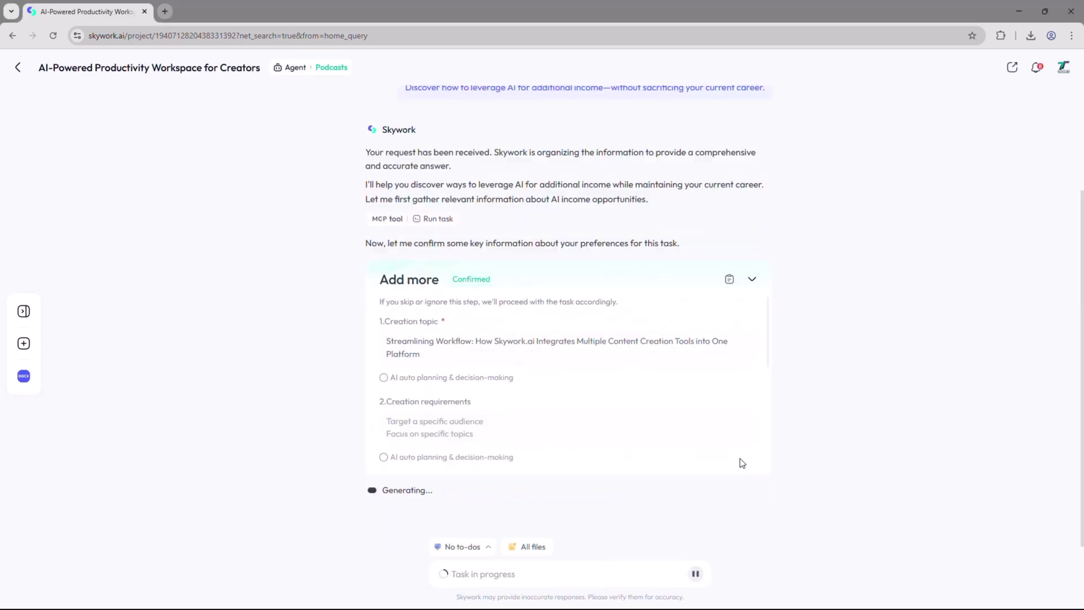
{"action": "scroll", "coordinate": [432, 293], "scroll_direction": "down", "scroll_amount": 4}
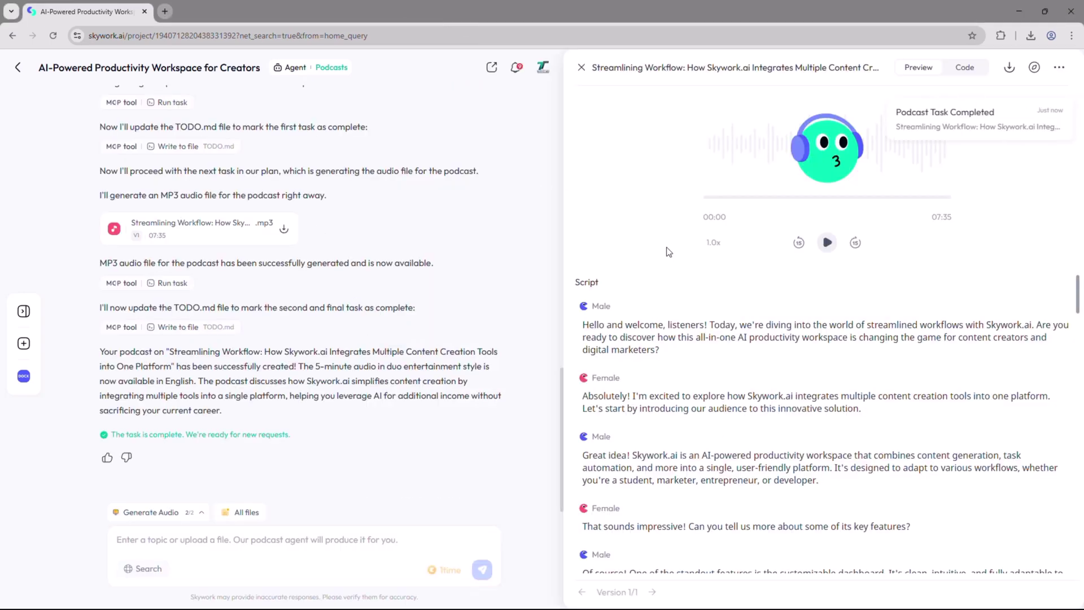
{"action": "left_click", "coordinate": [827, 243]}
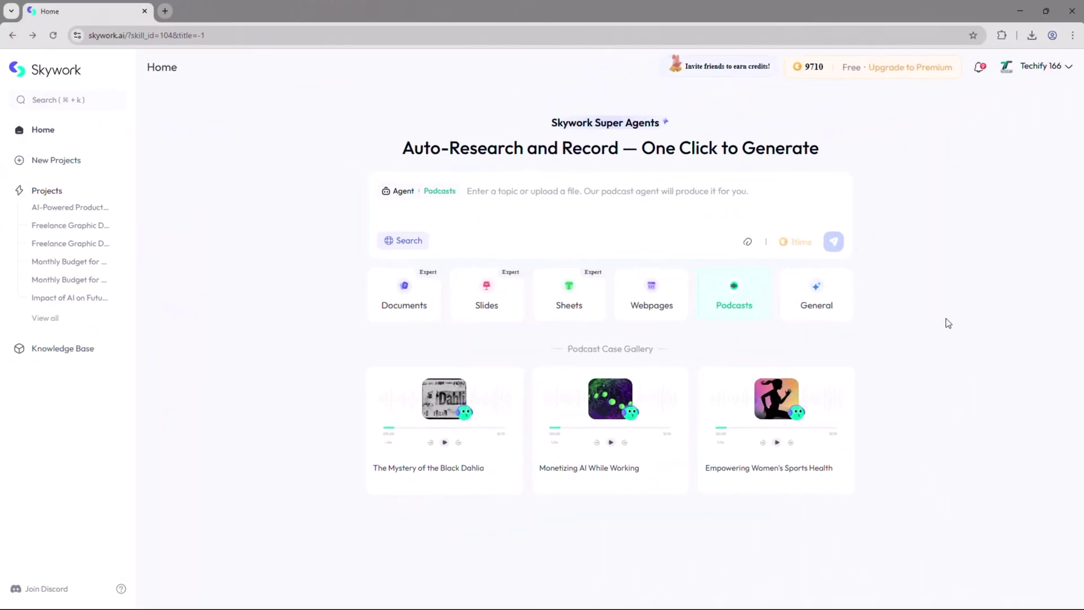
Switch to the General agent and scroll to the Teddy Bear vlog example
{"action": "left_click", "coordinate": [809, 321]}
{"action": "scroll", "coordinate": [890, 351], "scroll_direction": "down", "scroll_amount": 1}
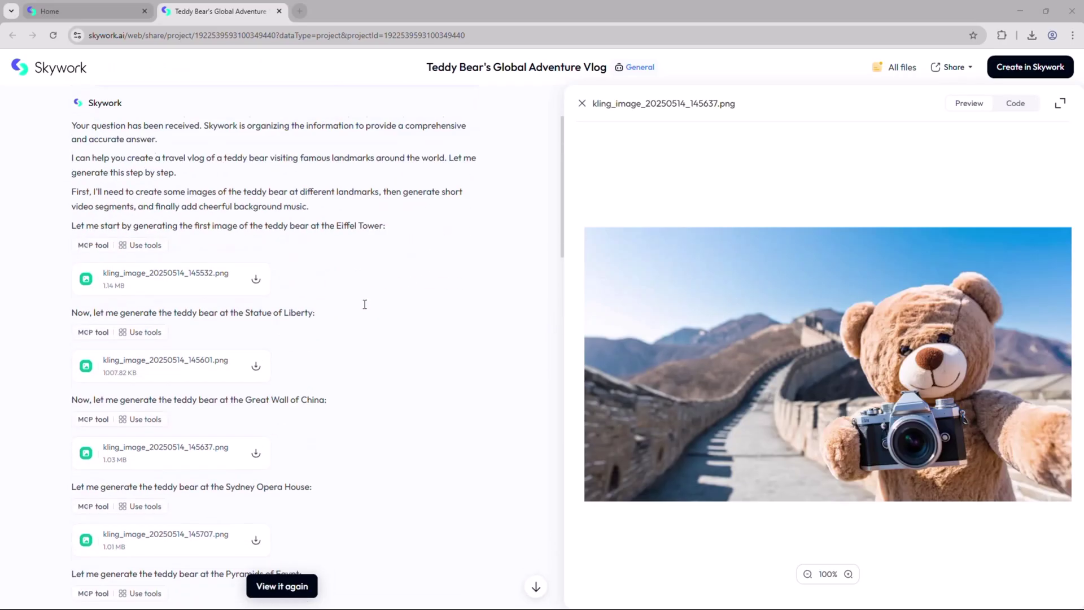
{"action": "scroll", "coordinate": [157, 164], "scroll_direction": "down", "scroll_amount": 3}
{"action": "scroll", "coordinate": [181, 213], "scroll_direction": "down", "scroll_amount": 4}
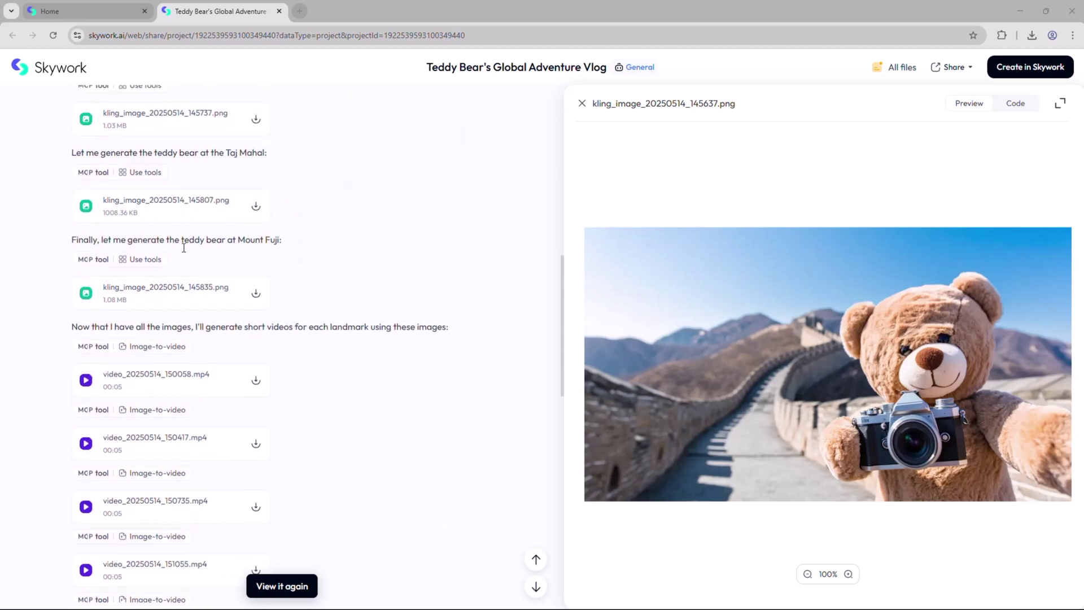
Preview the first landmark clip, the instrumental background music and the final merged video
{"action": "left_click", "coordinate": [155, 379]}
{"action": "scroll", "coordinate": [329, 362], "scroll_direction": "down", "scroll_amount": 5}
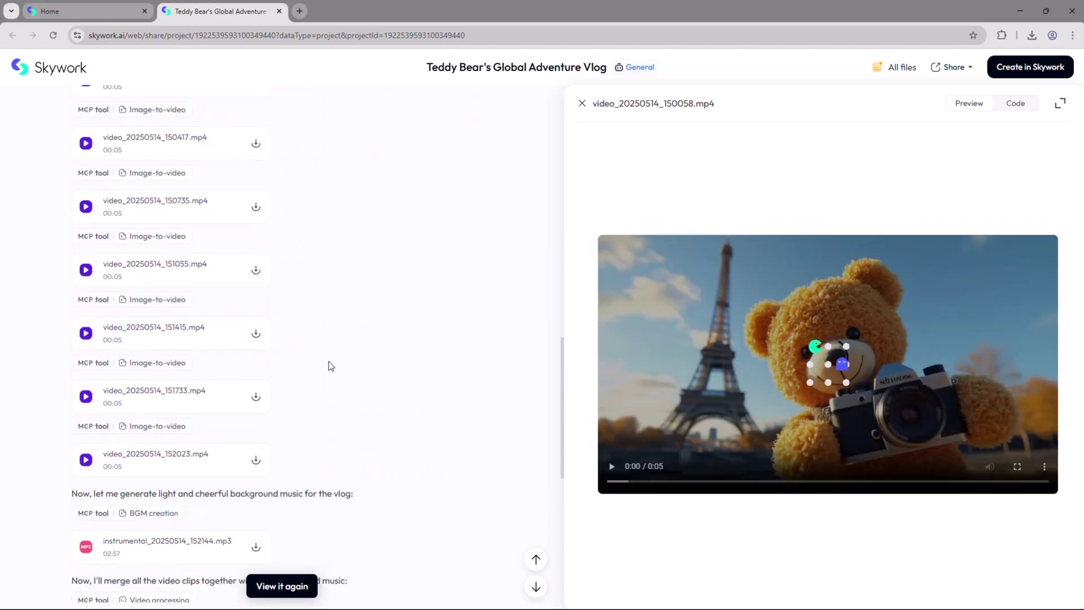
{"action": "scroll", "coordinate": [328, 361], "scroll_direction": "down", "scroll_amount": 4}
{"action": "left_click", "coordinate": [160, 172]}
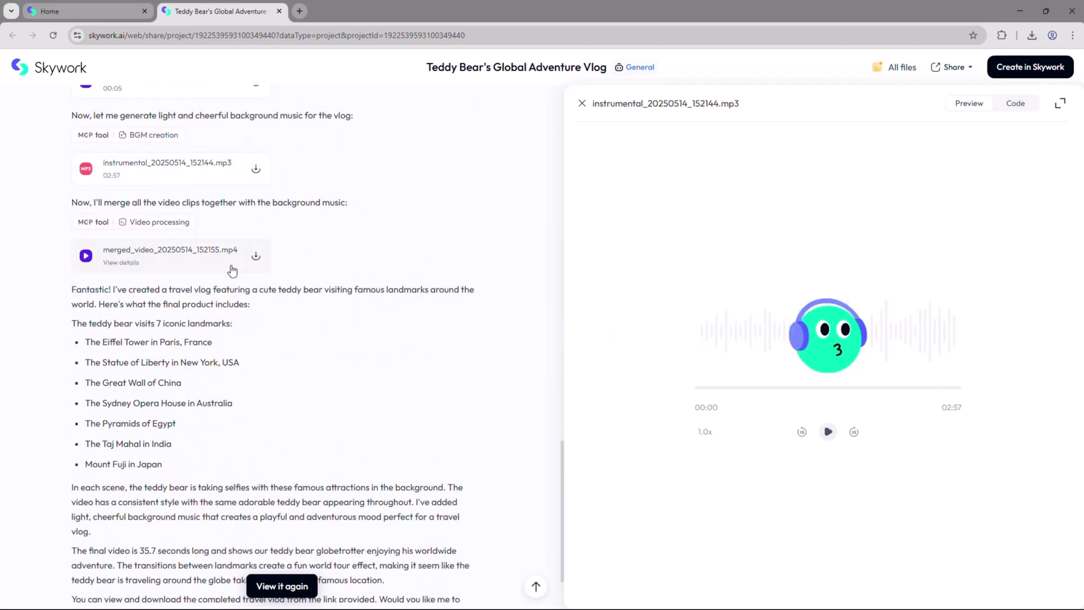
{"action": "left_click", "coordinate": [174, 258]}
{"action": "scroll", "coordinate": [360, 287], "scroll_direction": "down", "scroll_amount": 1}
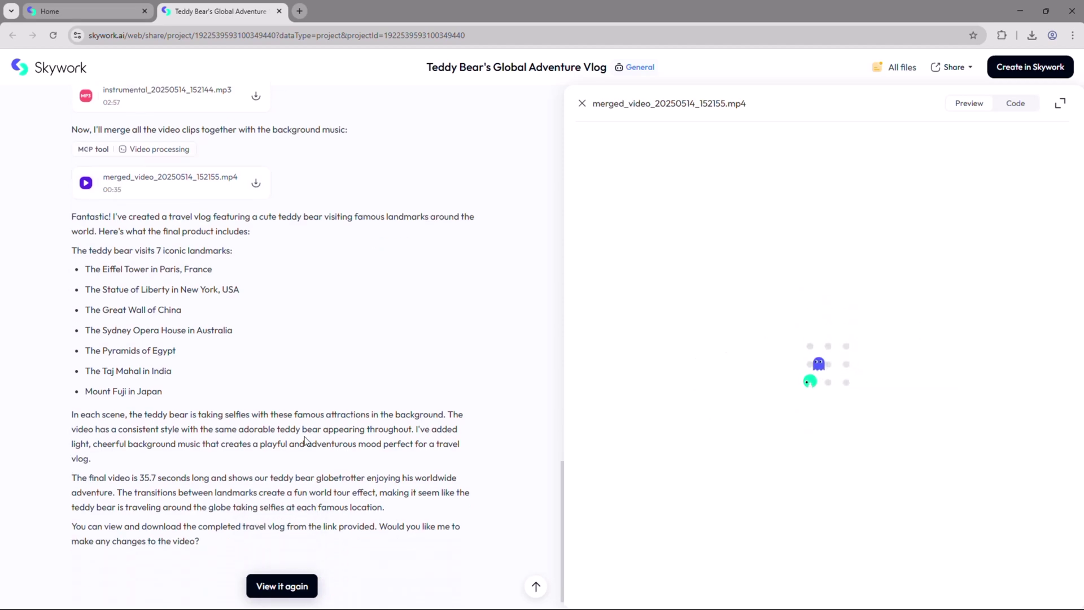
{"action": "scroll", "coordinate": [340, 409], "scroll_direction": "up", "scroll_amount": 18}
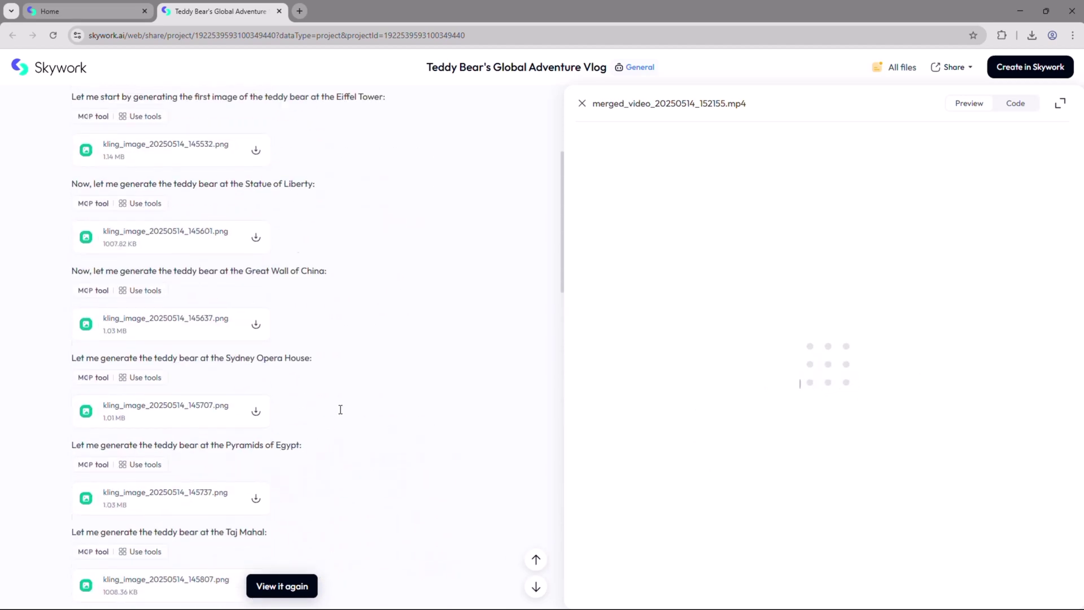
{"action": "scroll", "coordinate": [340, 409], "scroll_direction": "up", "scroll_amount": 3}
{"action": "scroll", "coordinate": [340, 409], "scroll_direction": "down", "scroll_amount": 5}
{"action": "scroll", "coordinate": [339, 409], "scroll_direction": "down", "scroll_amount": 15}
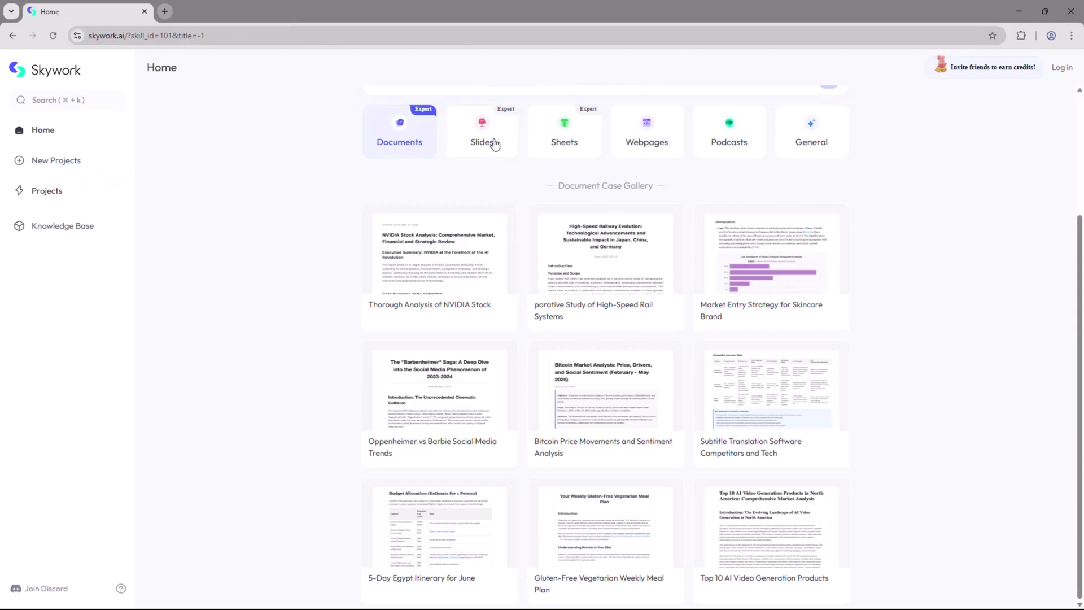
Glance at the Slides and Webpages galleries, then copy the invite-friends link and close the panel
{"action": "left_click", "coordinate": [495, 144]}
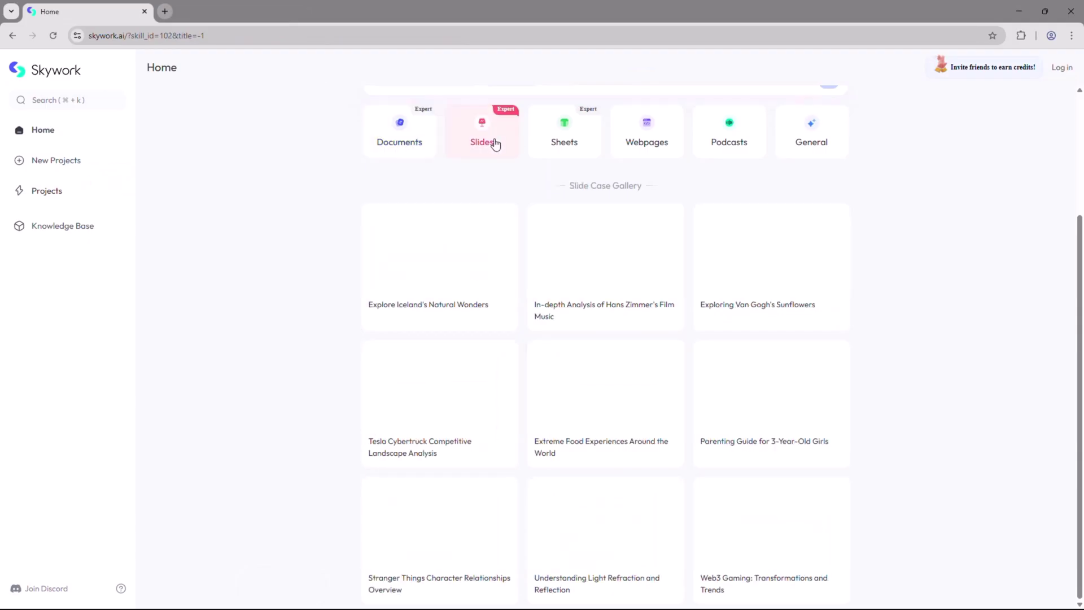
{"action": "left_click", "coordinate": [649, 143]}
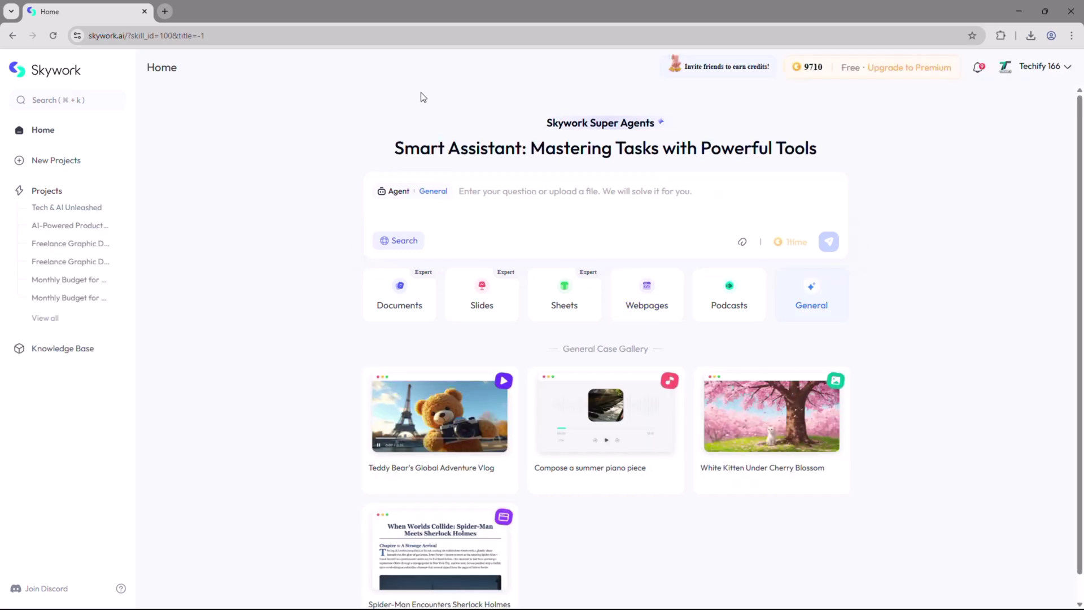
{"action": "left_click", "coordinate": [722, 68]}
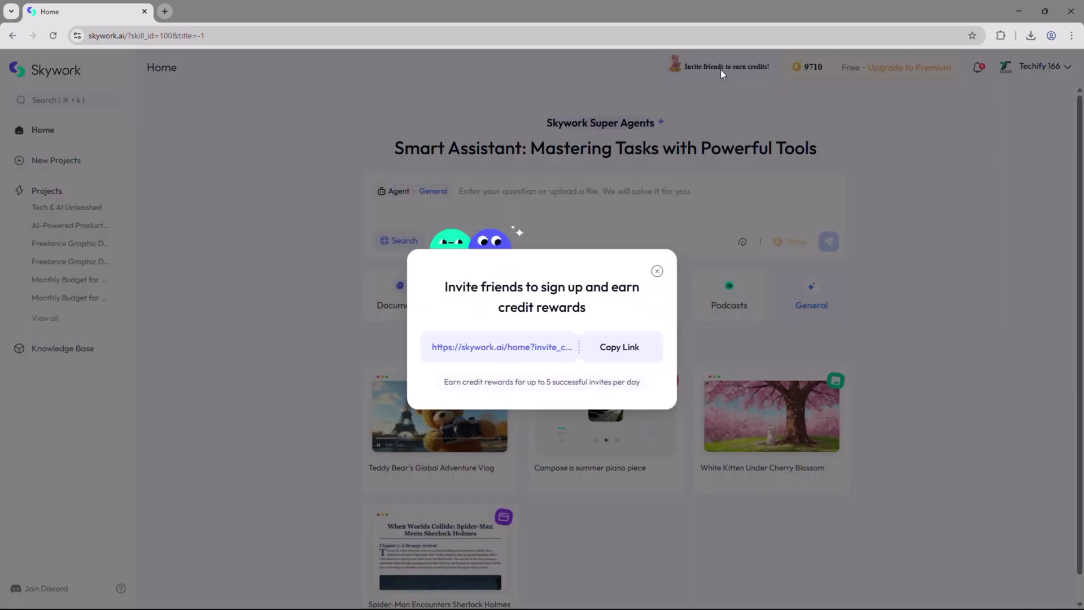
{"action": "left_click", "coordinate": [614, 351]}
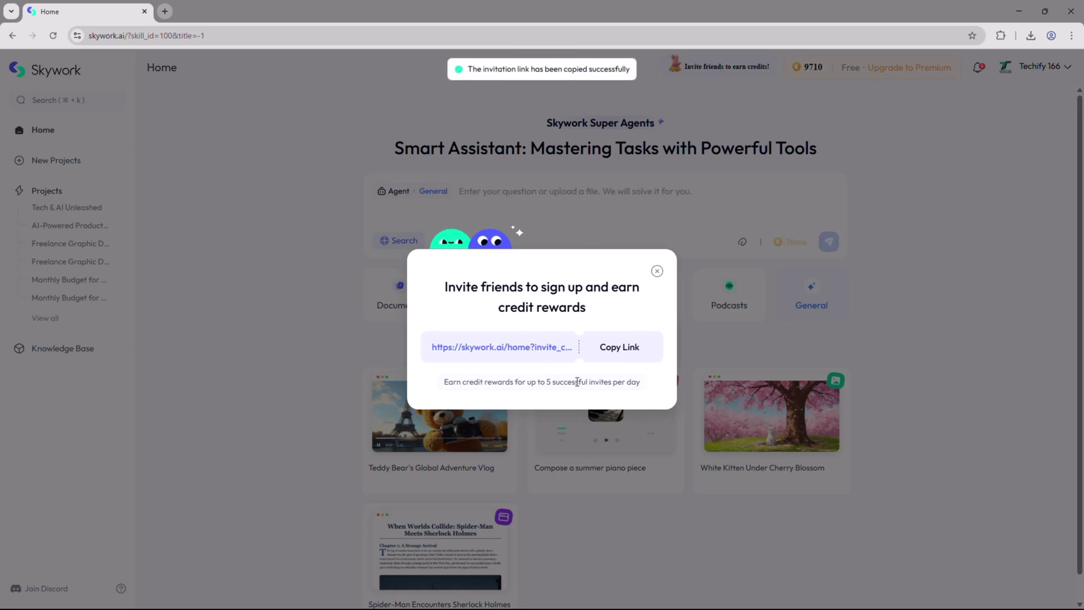
{"action": "left_click_drag", "start_coordinate": [508, 381], "coordinate": [600, 382]}
{"action": "left_click", "coordinate": [629, 380]}
{"action": "left_click", "coordinate": [659, 272]}
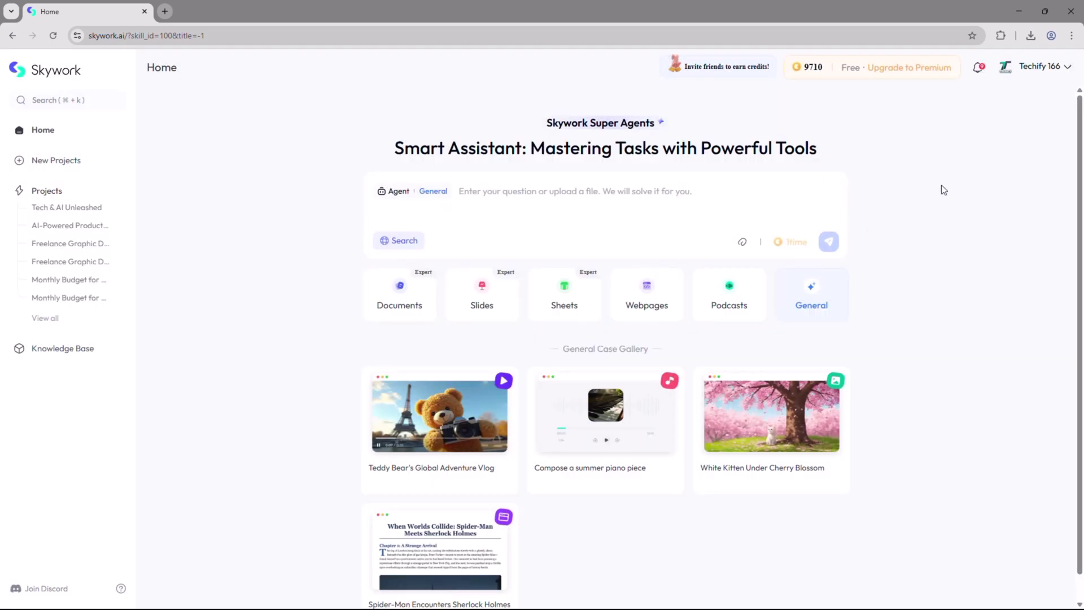
Check the credits balance and history, then cycle the agent cards ending on Podcasts
{"action": "left_click", "coordinate": [812, 66]}
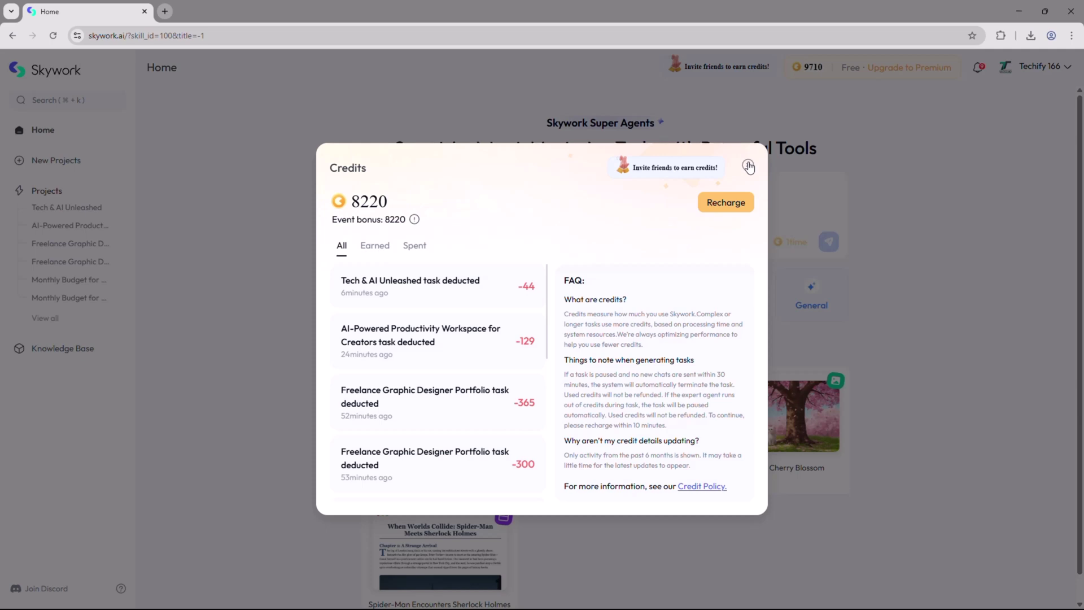
{"action": "left_click", "coordinate": [749, 166]}
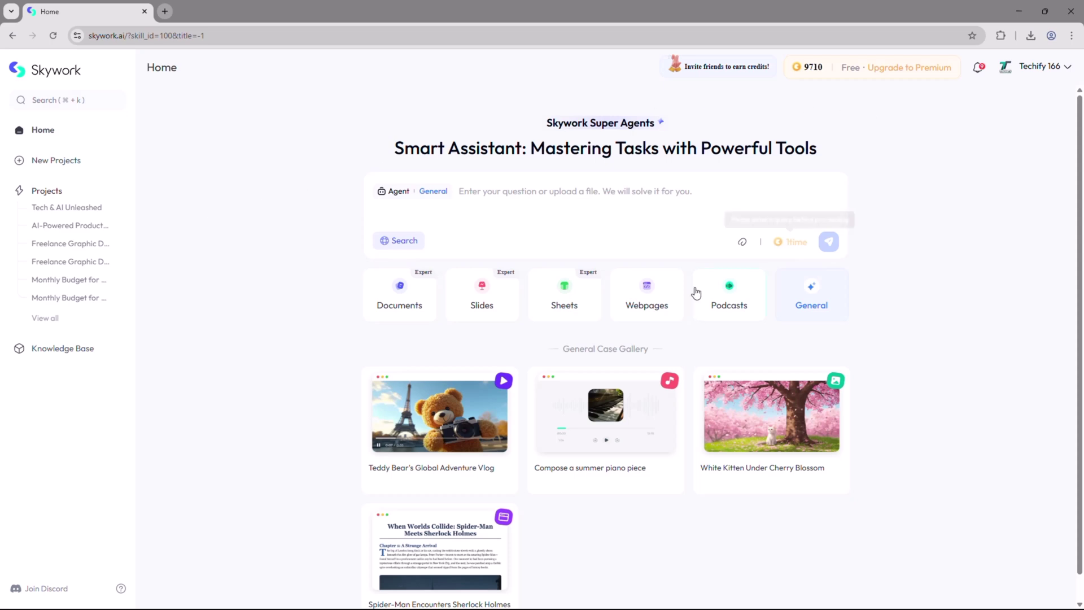
{"action": "left_click", "coordinate": [418, 293]}
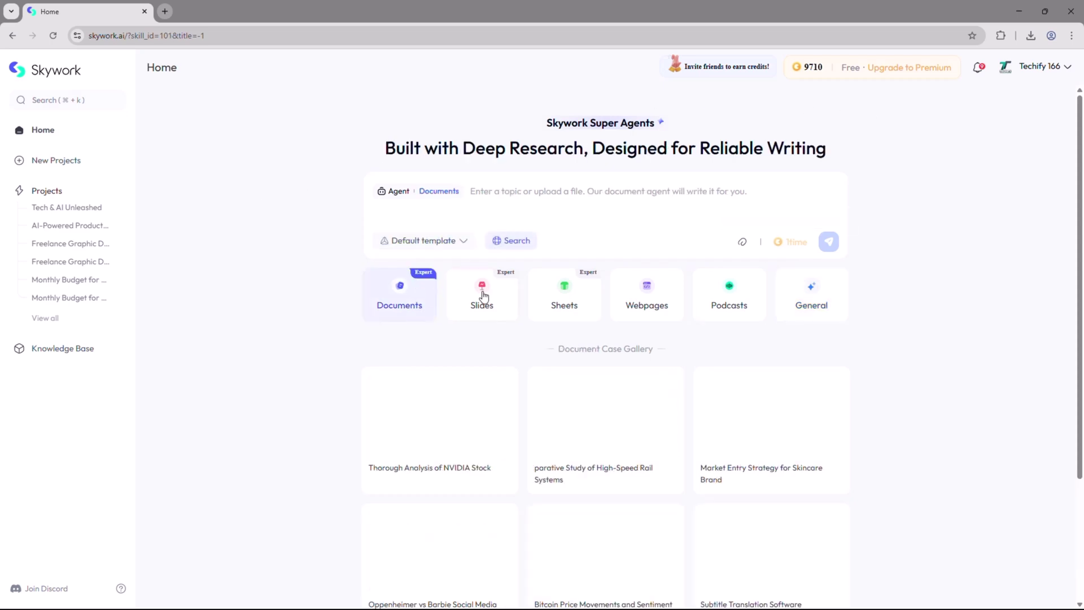
{"action": "left_click", "coordinate": [483, 296]}
{"action": "left_click", "coordinate": [551, 302]}
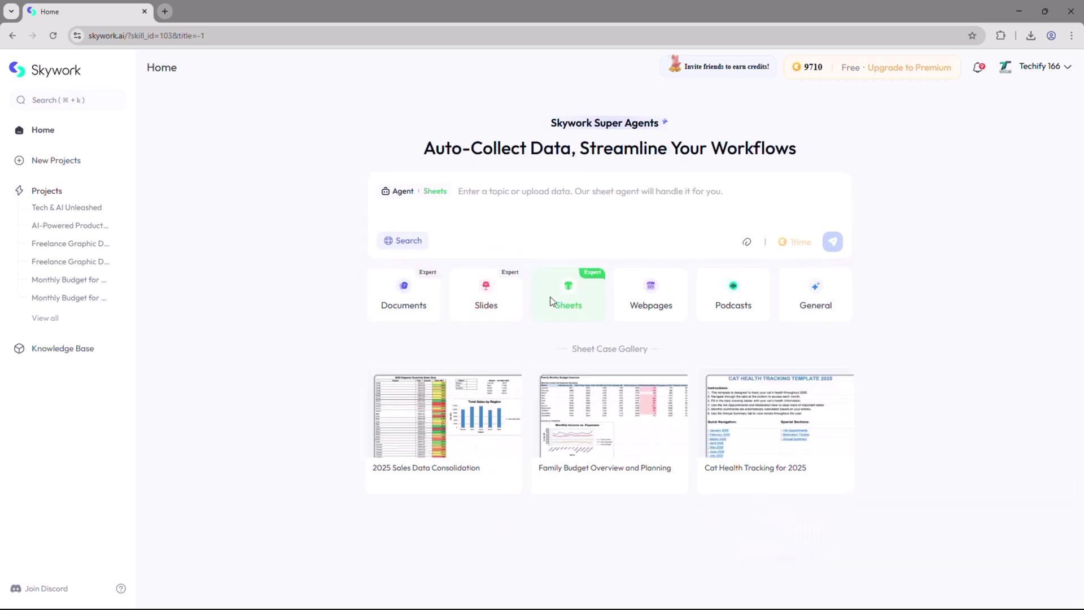
{"action": "left_click", "coordinate": [647, 302]}
{"action": "left_click", "coordinate": [745, 304]}
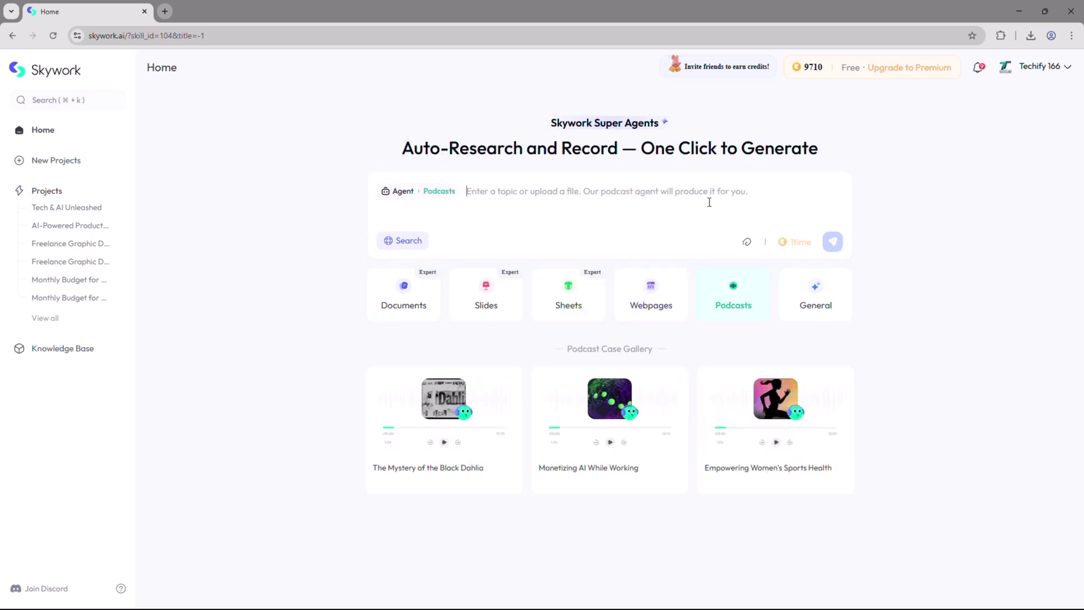